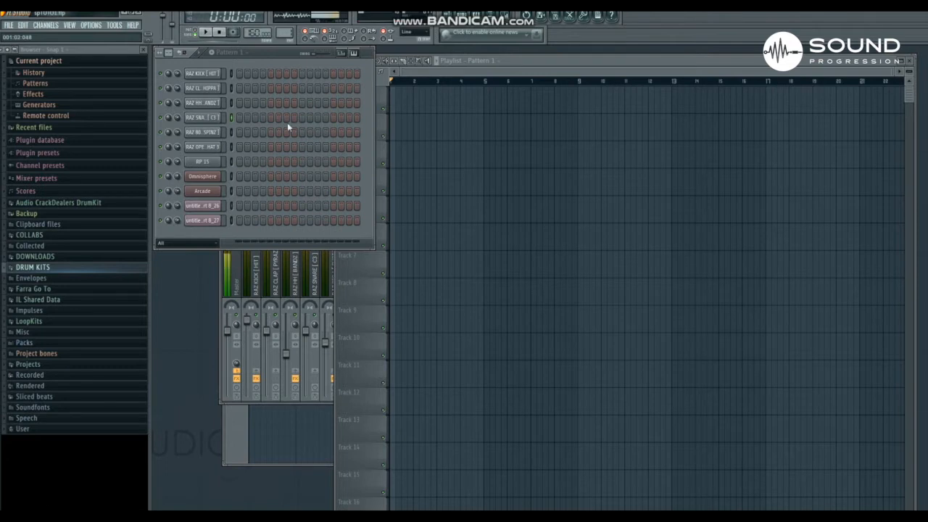
- Preview the RAZ SNARE [C3] sound and place a snare hit on step 9 of Pattern 1
key(q)
key(q)
key(q)
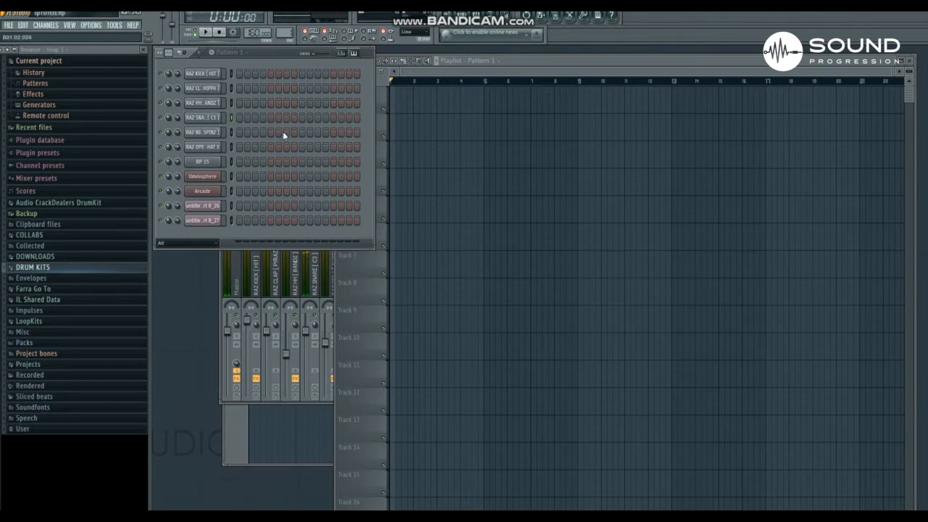
click(303, 119)
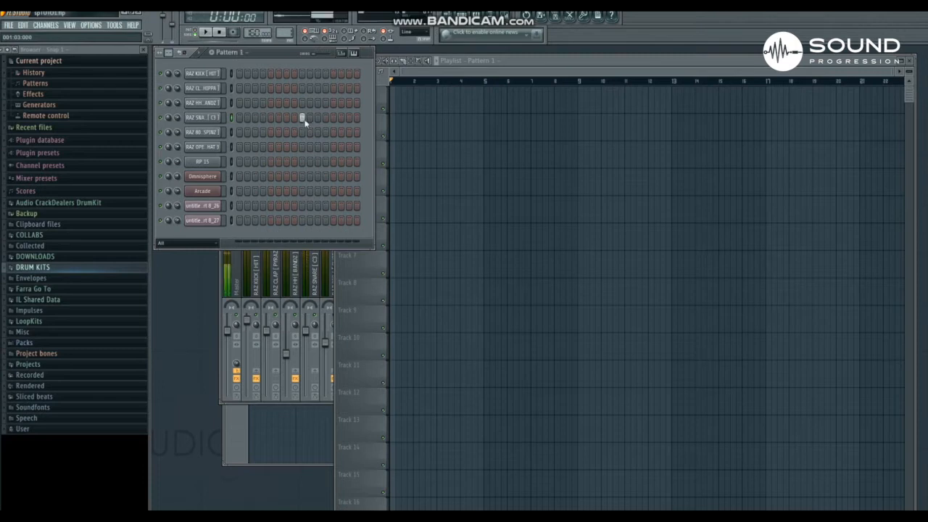
- Place Pattern 1 four times in a row on playlist Track 1, filling bars 1 to 4, and play the arrangement back
click(397, 100)
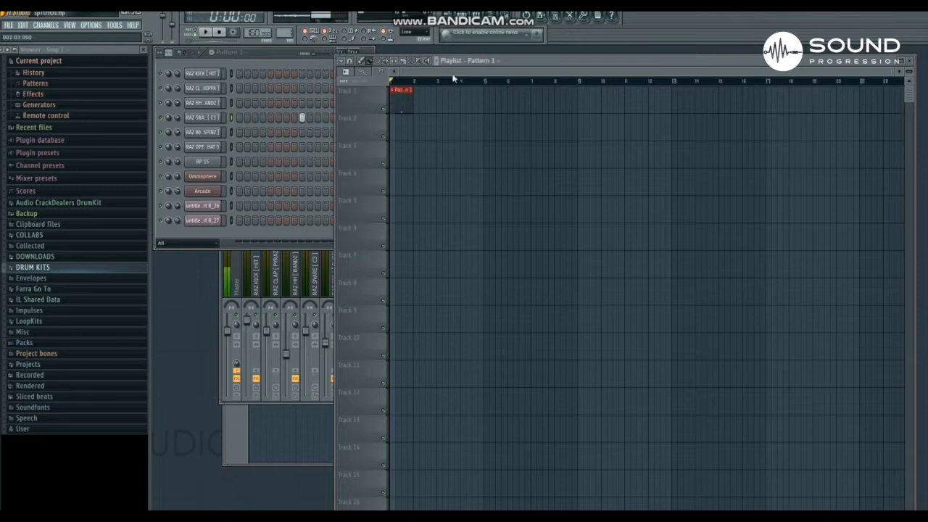
click(484, 63)
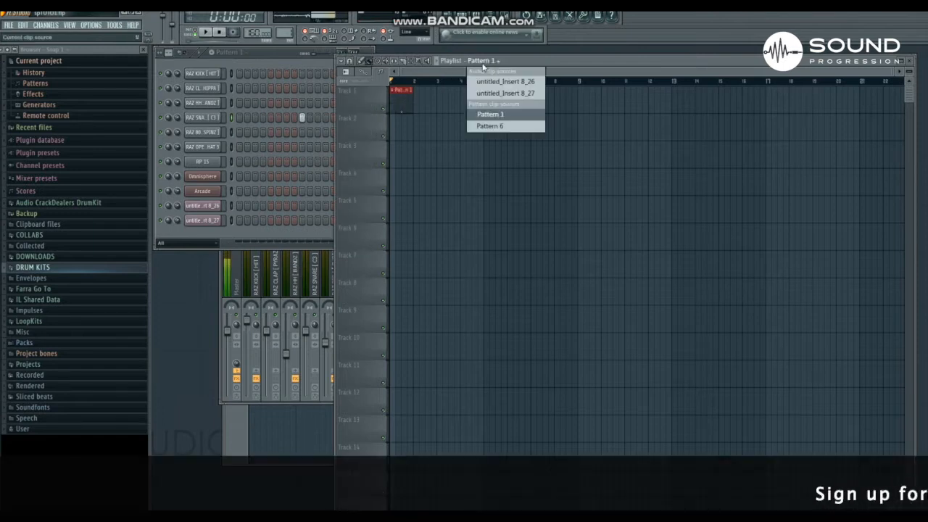
click(504, 115)
click(419, 102)
click(444, 102)
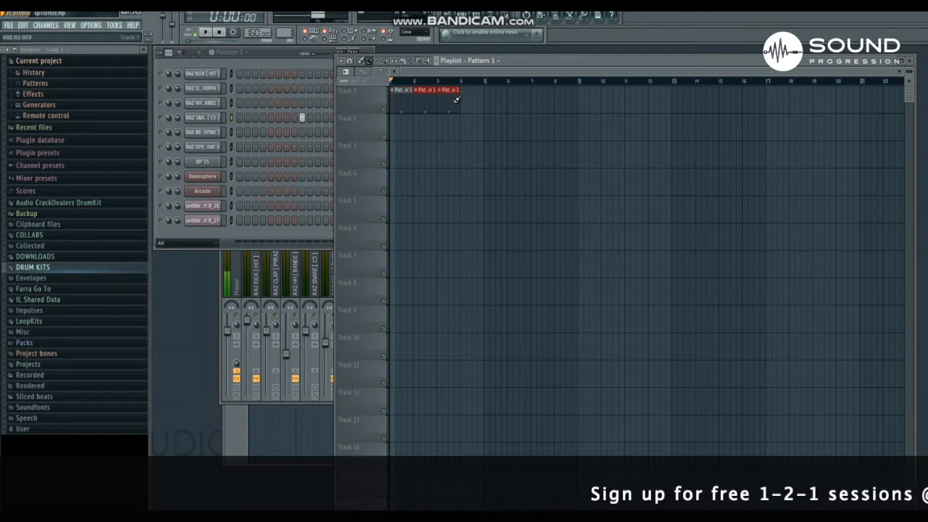
click(468, 105)
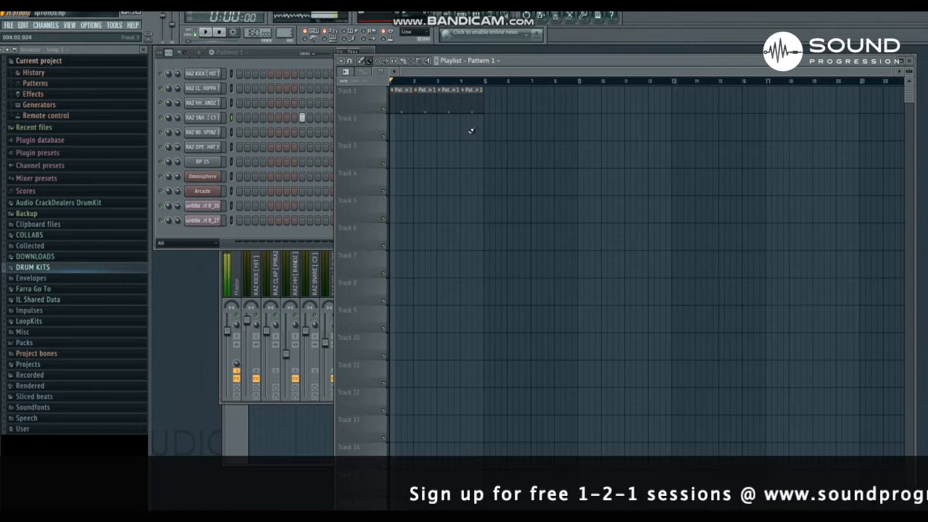
click(208, 34)
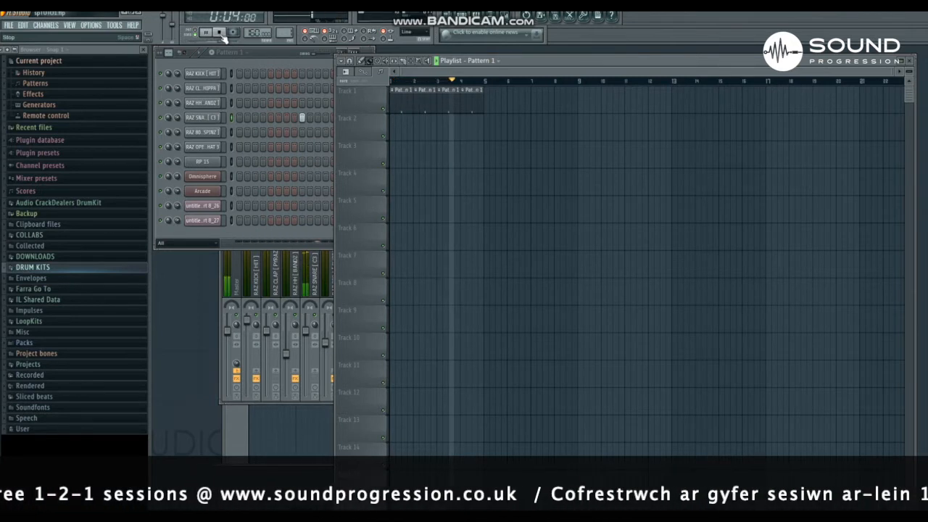
click(219, 33)
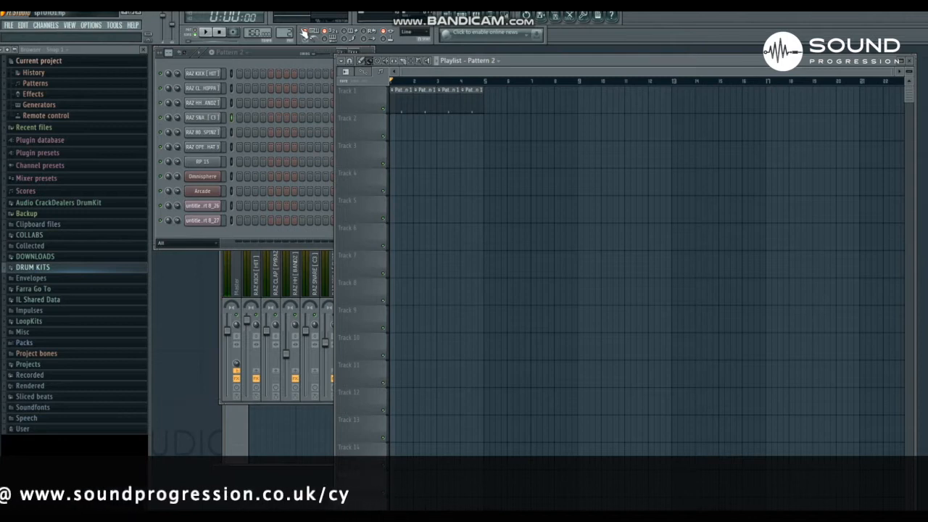
- Place Pattern 2 at the start of Track 2 and open the RAZ HH [BANDZ] channel's piano roll
click(398, 126)
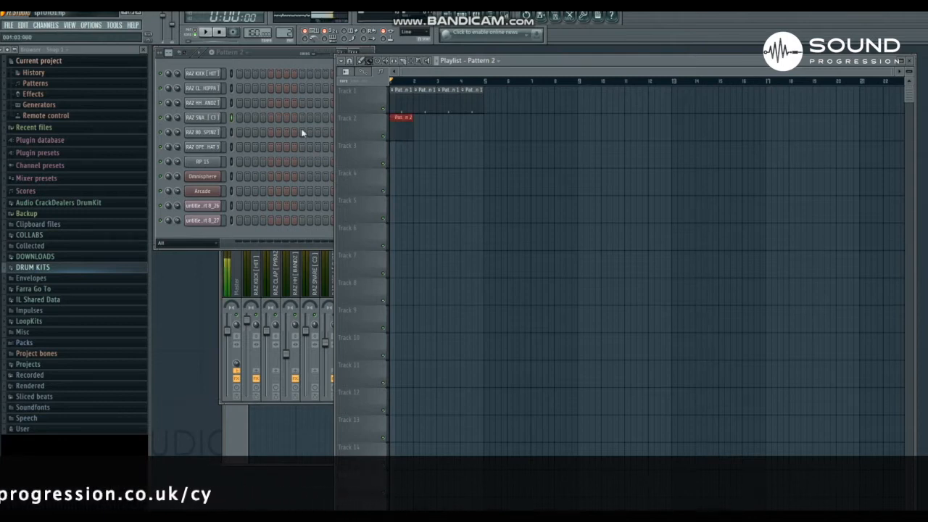
right_click(218, 105)
click(224, 105)
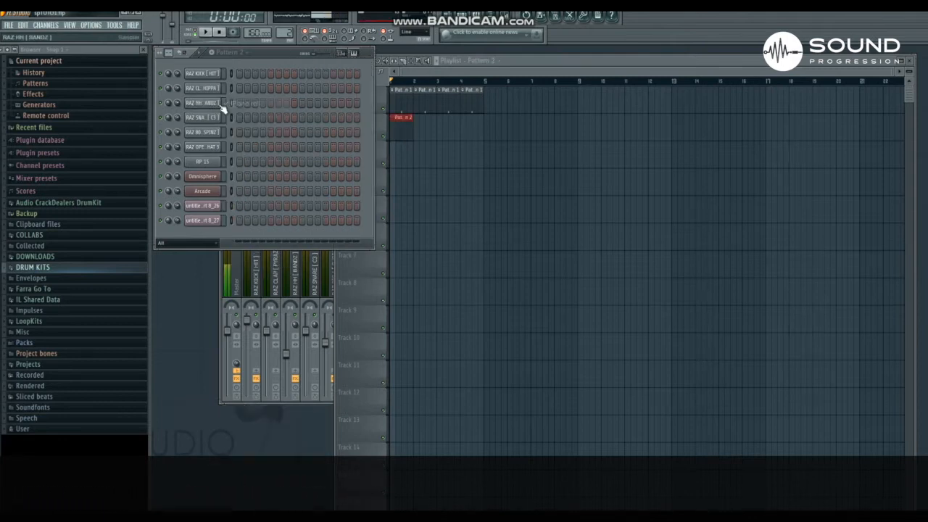
click(239, 105)
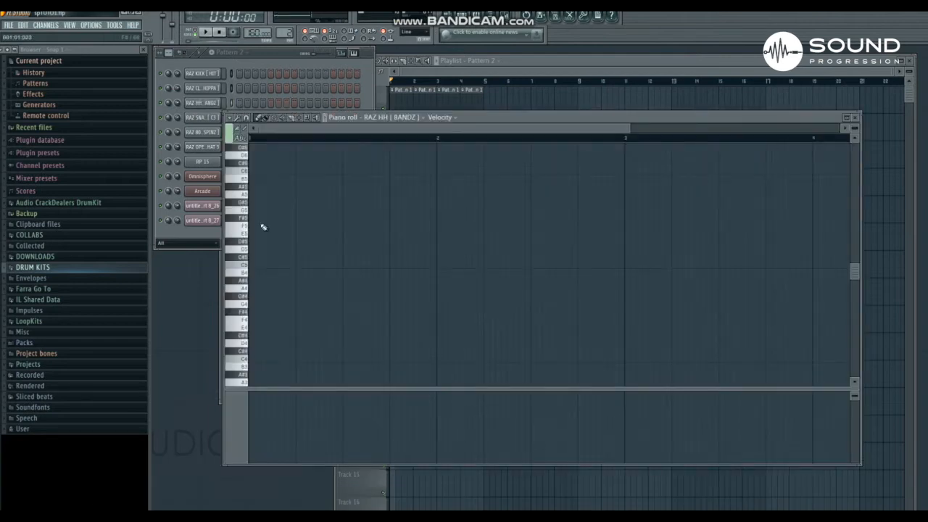
- Set the piano roll snap to Cell and fill bars 1 to 4 with consecutive two-step C5 hi-hat notes
click(247, 118)
click(261, 156)
drag(254, 273, 254, 264)
drag(629, 129, 842, 128)
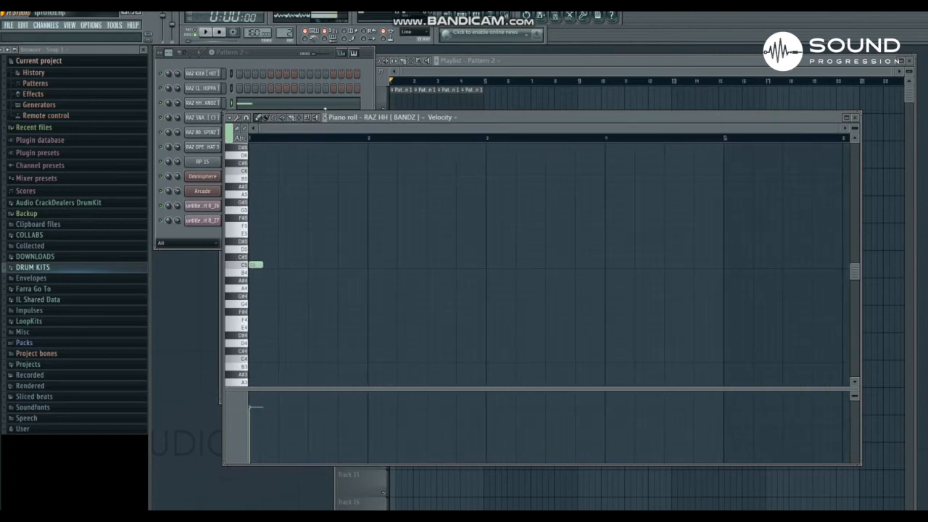
mouse_move(268, 265)
mouse_down()
mouse_move(358, 258)
mouse_move(491, 269)
mouse_move(255, 249)
mouse_move(494, 253)
mouse_up()
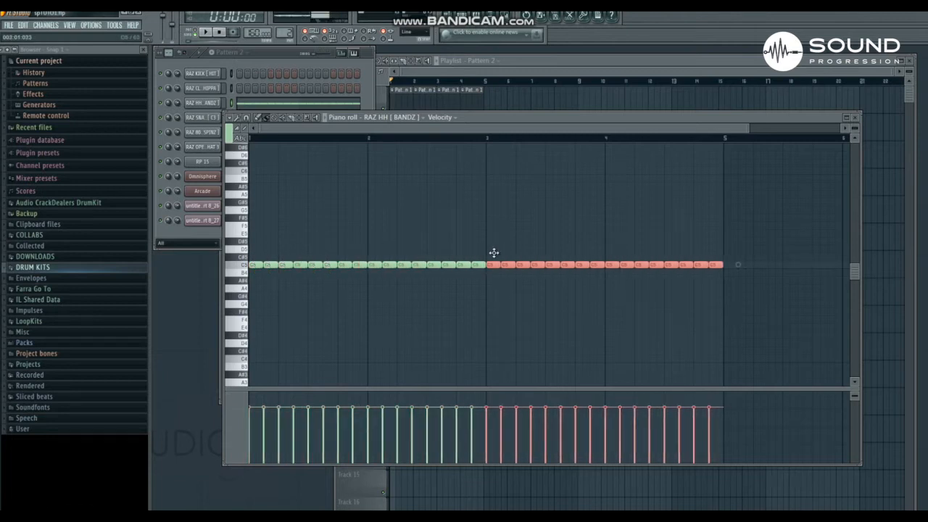
- Set the piano roll snap to 1/2 step and play back the hi-hat line
click(243, 118)
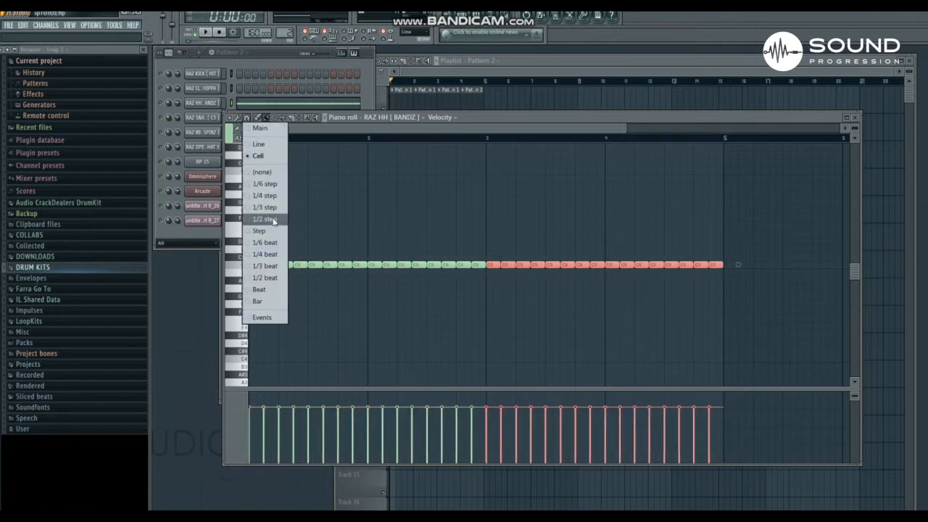
click(276, 218)
key(space)
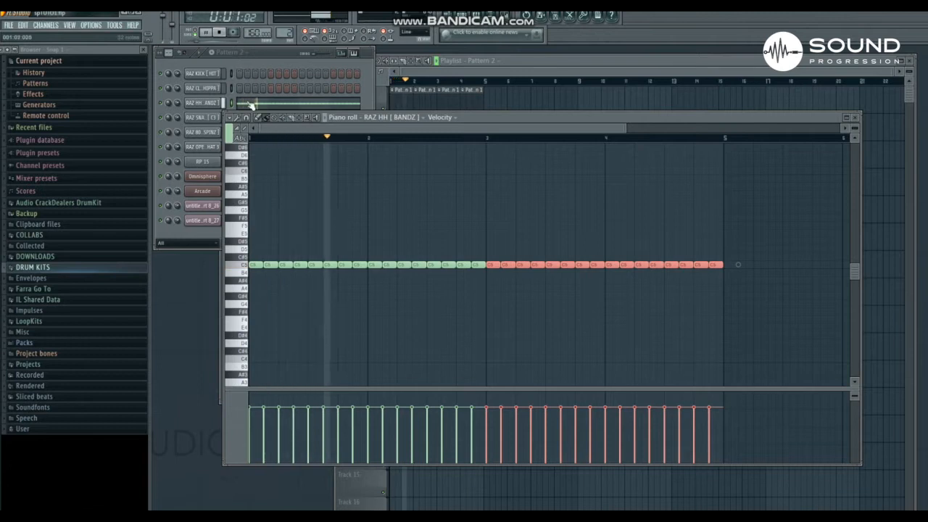
click(244, 118)
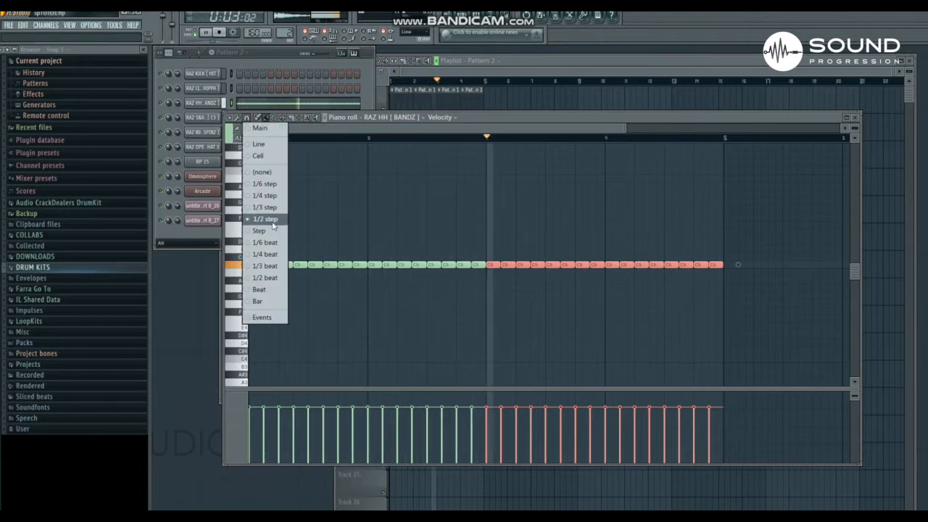
click(273, 220)
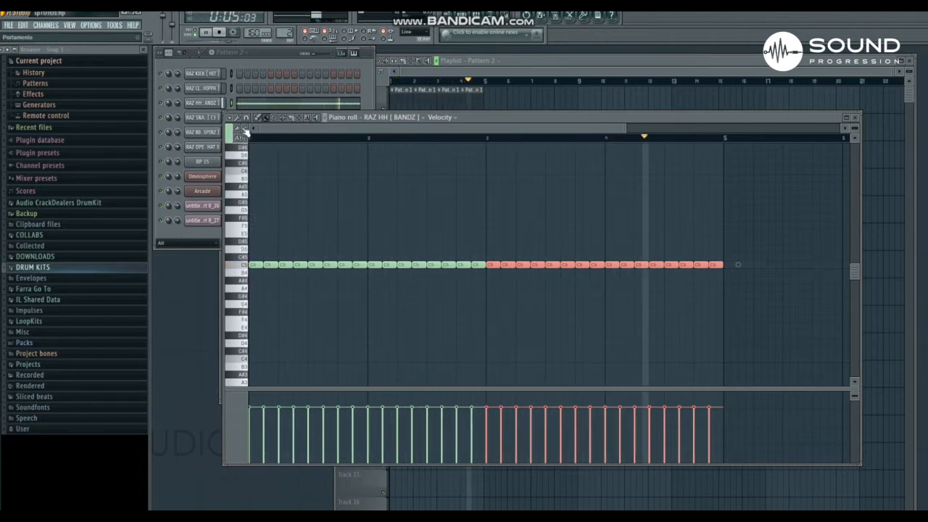
key(space)
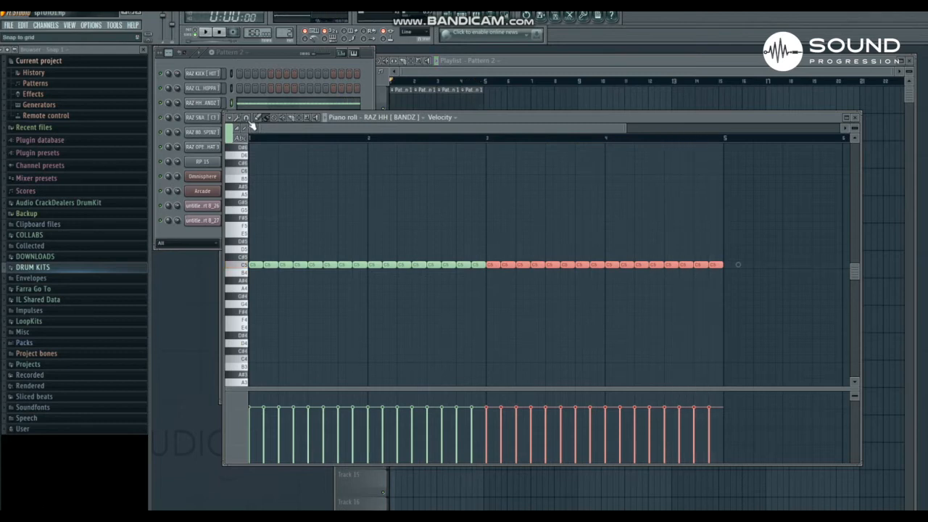
- Delete the last two C5 hi-hat notes of bar 1, clearing its fourth beat
click(248, 120)
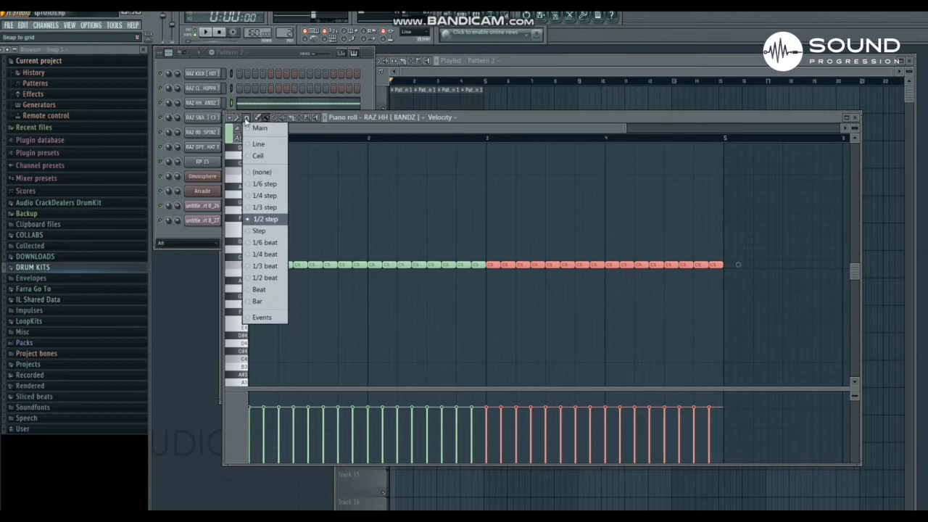
click(266, 221)
click(269, 263)
click(249, 125)
click(267, 237)
right_click(345, 264)
right_click(361, 264)
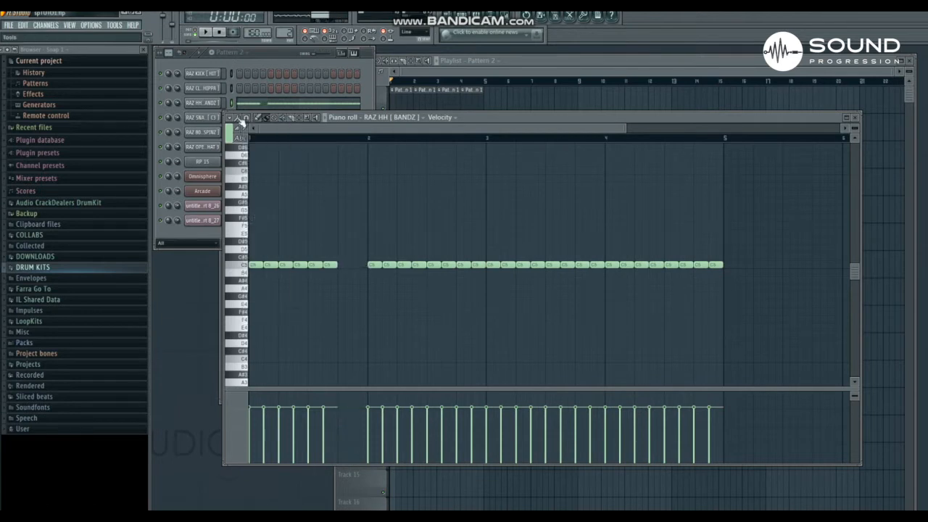
- With snap at 1/2 step, draw a descending hi-hat roll from E5 to F#4 across beat 4 of bar 1 and audition it
click(250, 129)
click(266, 197)
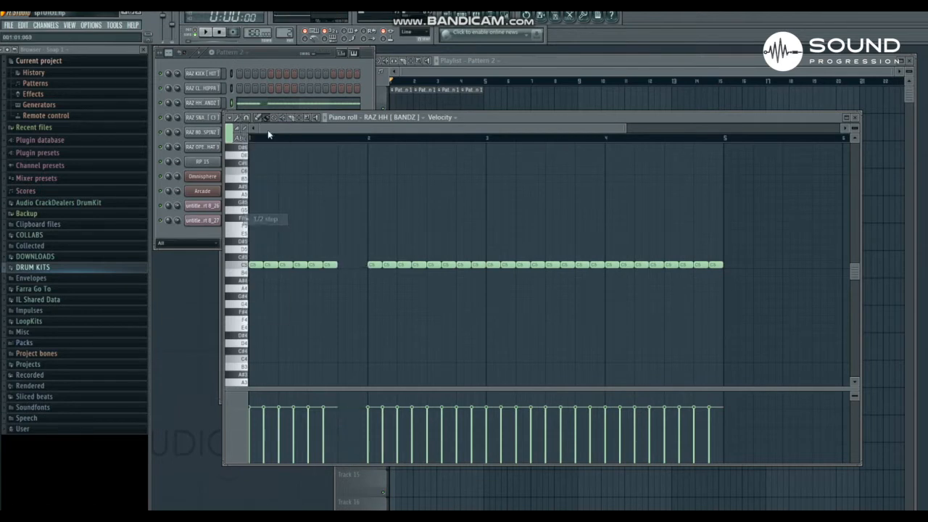
click(345, 231)
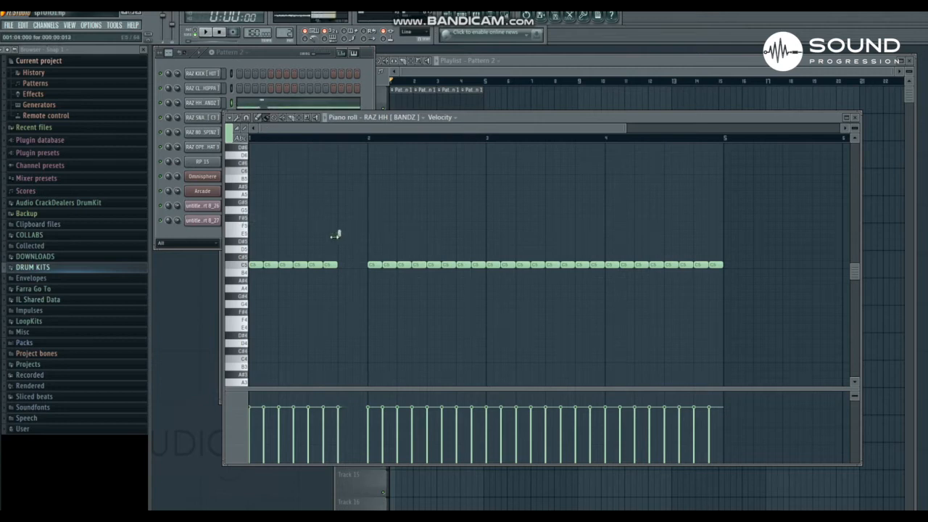
drag(345, 240, 366, 311)
key(space)
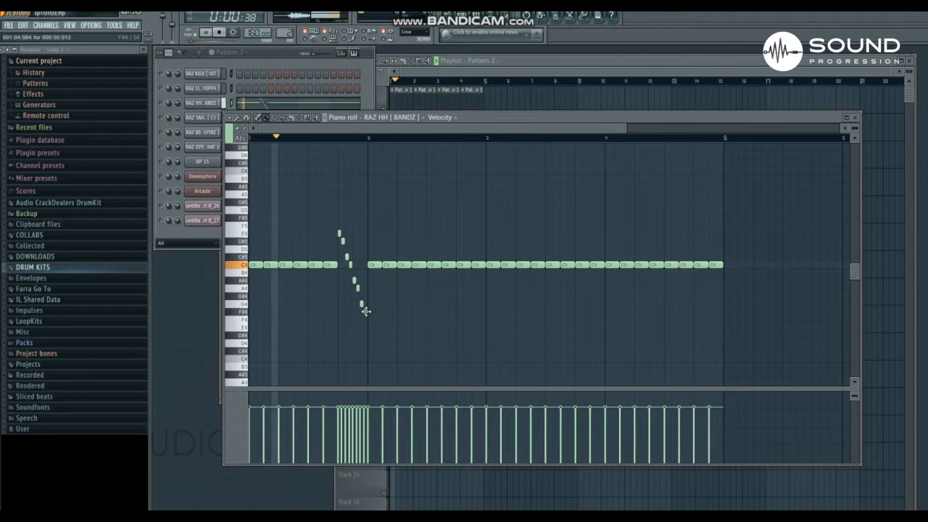
key(space)
- Replace bar 2's sixth C5 note with four 1/2-step C5 notes, and bar 3's second beat with a roll rising from B4 to D#5
right_click(450, 267)
drag(443, 265, 453, 267)
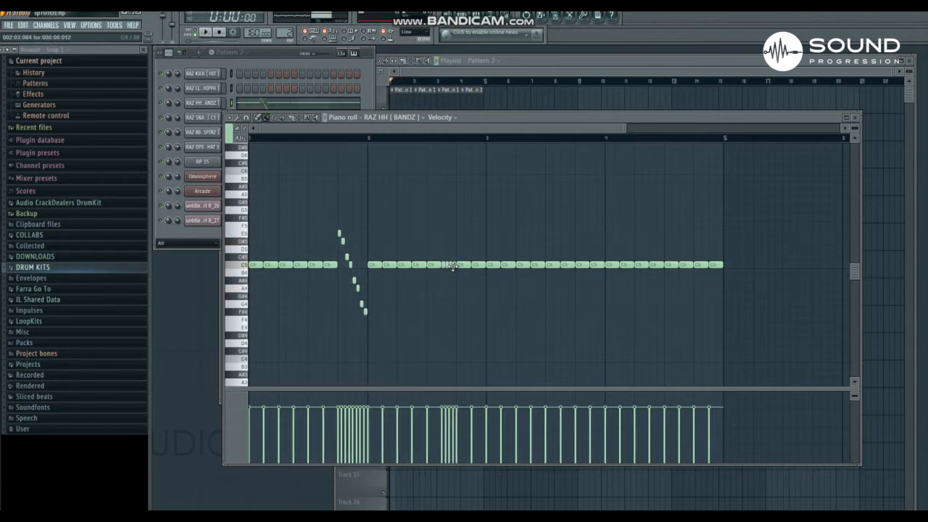
right_click(528, 265)
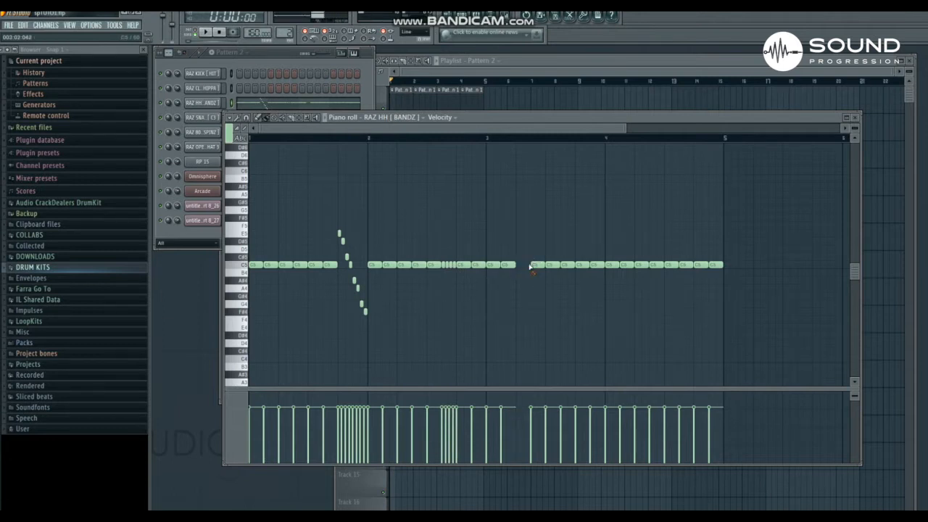
right_click(533, 265)
click(523, 265)
right_click(524, 263)
drag(521, 272, 542, 241)
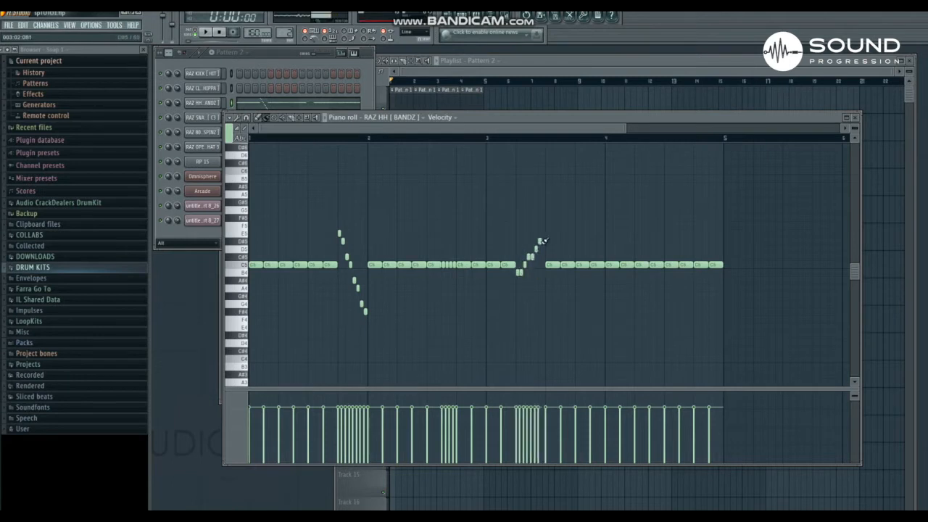
- Play the pattern and replace the last C5 note of bar 3 with four 1/2-step C5 notes
key(space)
right_click(597, 264)
drag(591, 265, 602, 265)
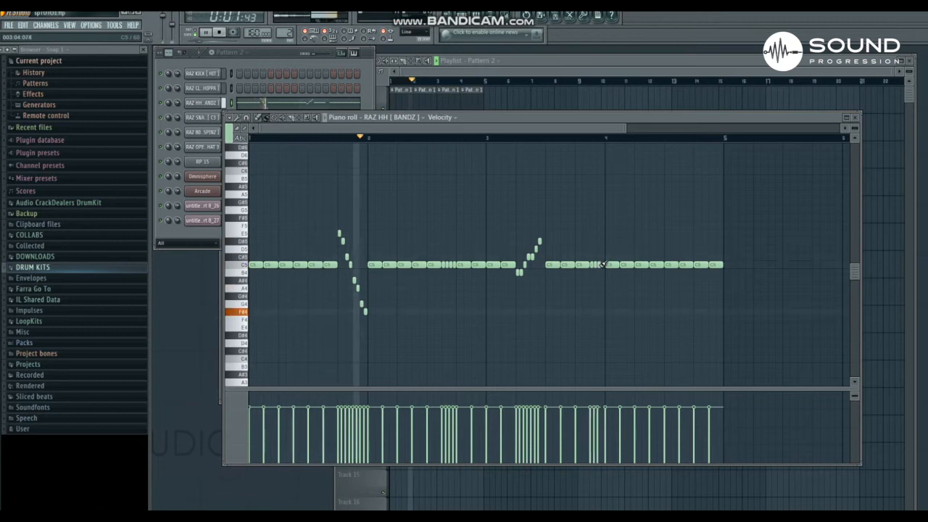
- Set the snap to 1/3 step and replace bar 4's third beat with four short notes descending from B4 to F#4, then audition them
click(246, 117)
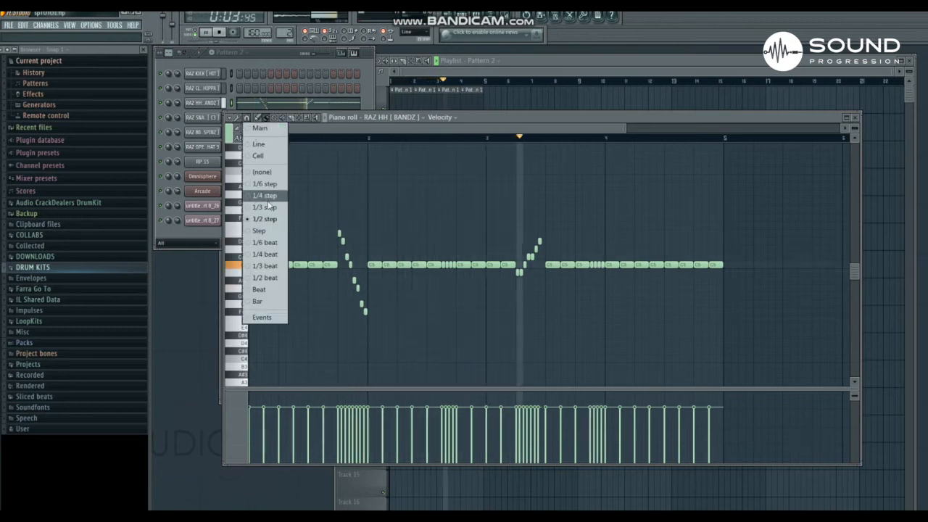
click(266, 208)
key(space)
right_click(673, 265)
drag(671, 266, 682, 303)
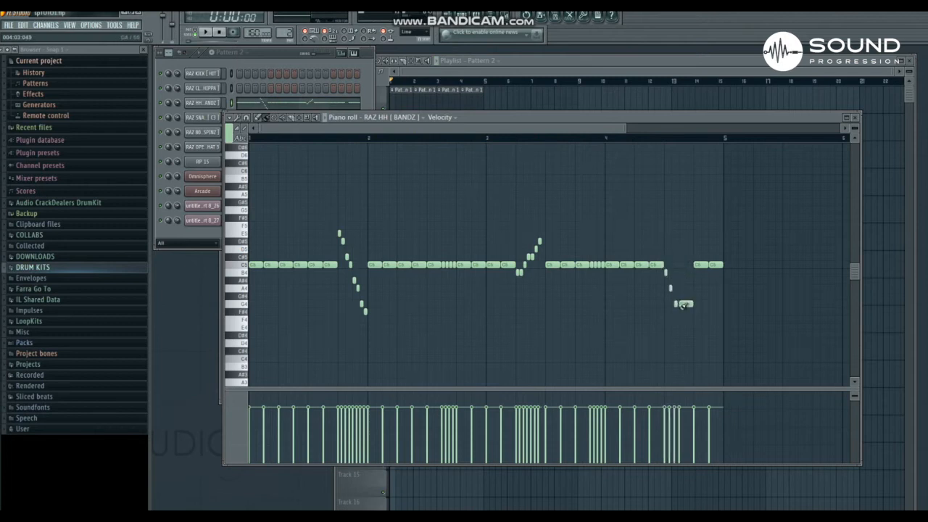
right_click(684, 311)
click(682, 312)
key(space)
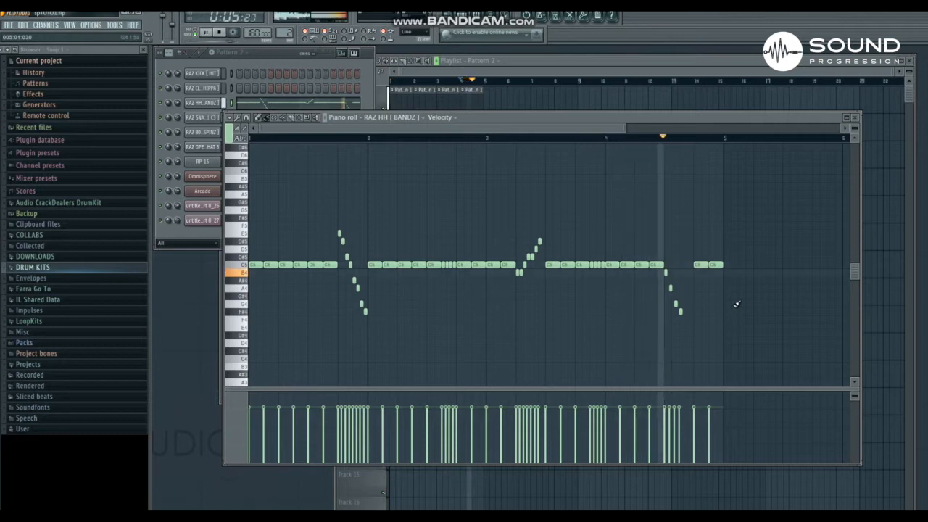
- Replace the last C5 note of bar 4 with a rapid roll of 1/3-step notes on F#4
right_click(715, 264)
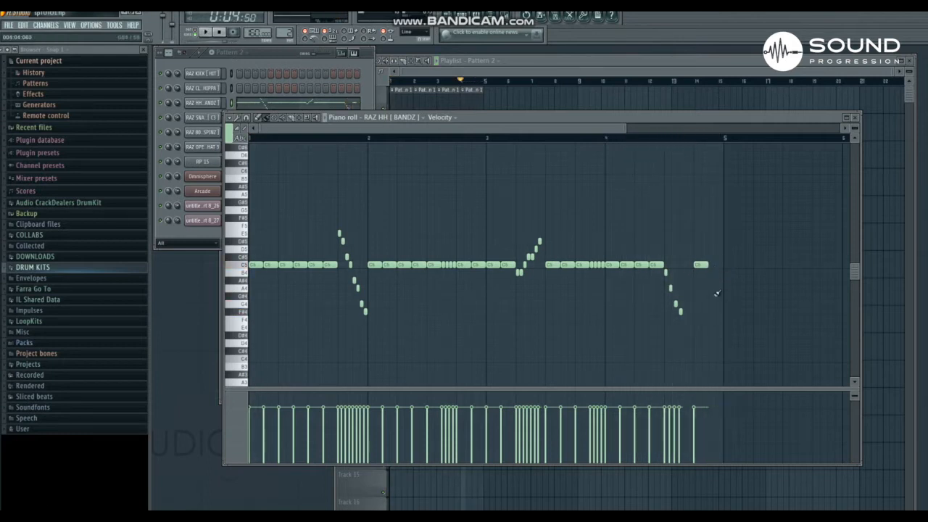
click(710, 311)
drag(712, 311, 725, 311)
- Play back the hi-hat pattern with the snare from different points of the arrangement, and stop playback
key(space)
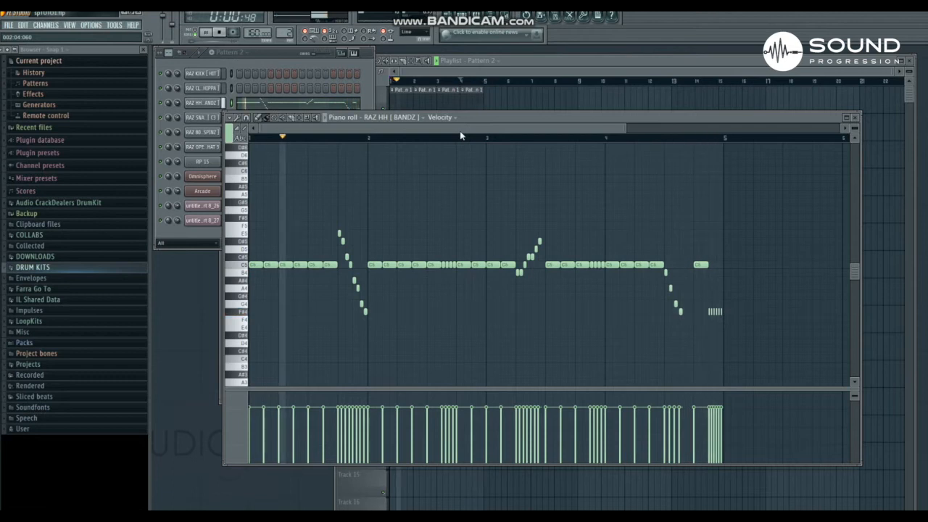
key(space)
click(482, 82)
click(419, 82)
click(220, 32)
- Create Pattern 3, place it at the start of Track 3, and open the RAZ KICK [ HIT ] piano roll
click(272, 52)
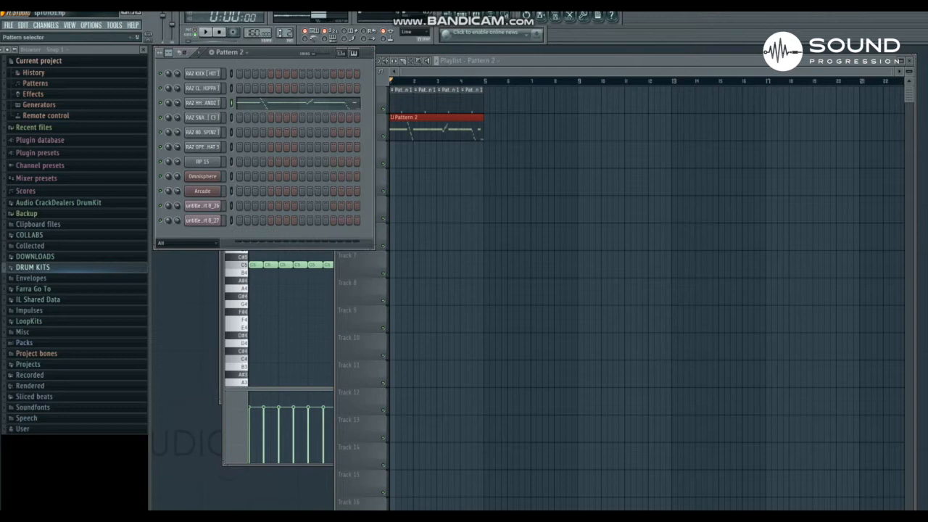
key(KP_Add)
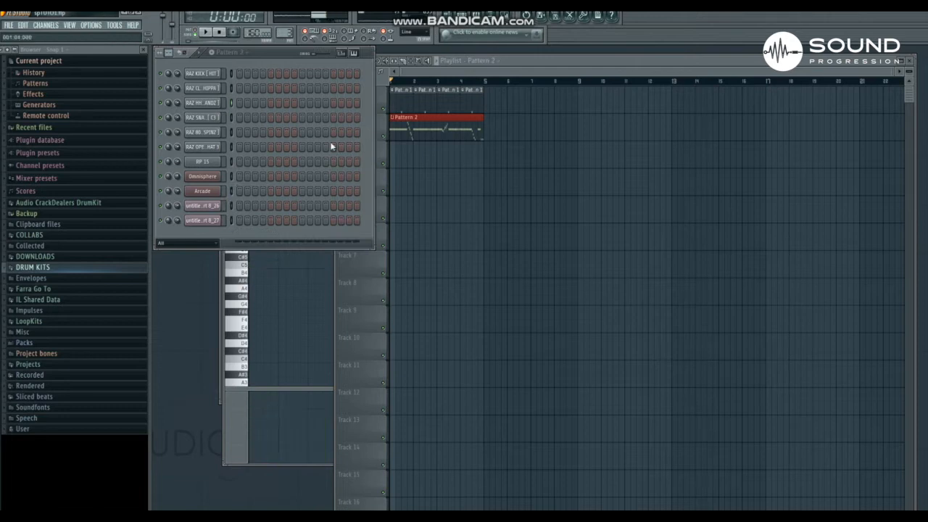
click(398, 157)
right_click(216, 74)
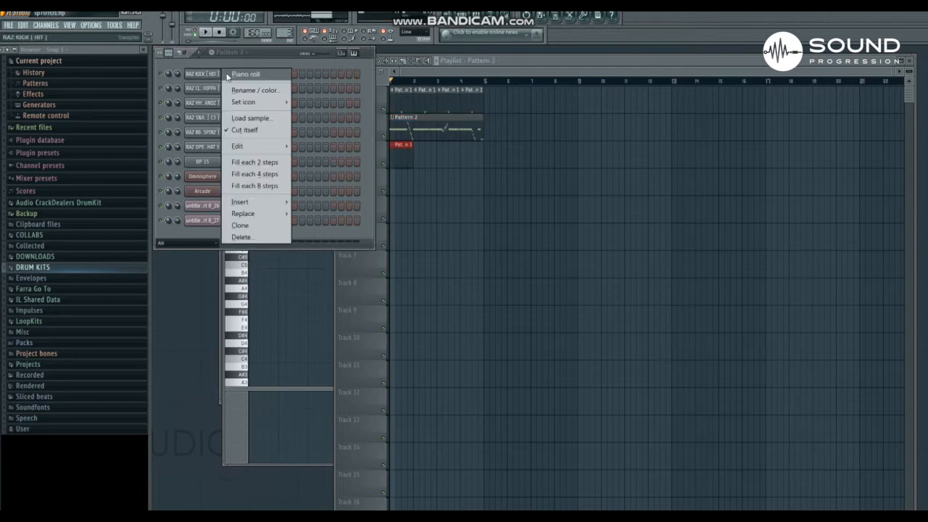
click(243, 75)
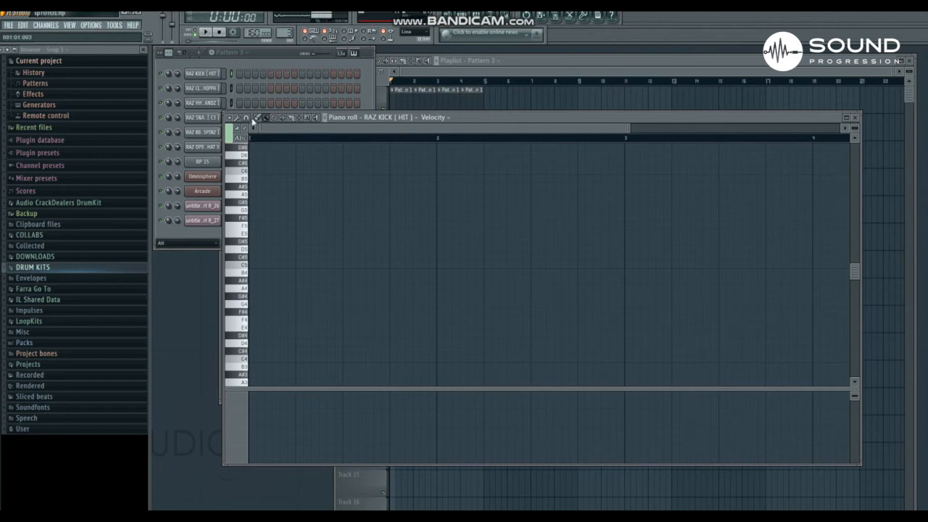
- Set the piano roll snap to Cell and redraw the kick's C5 note at the start of bar 1
click(252, 269)
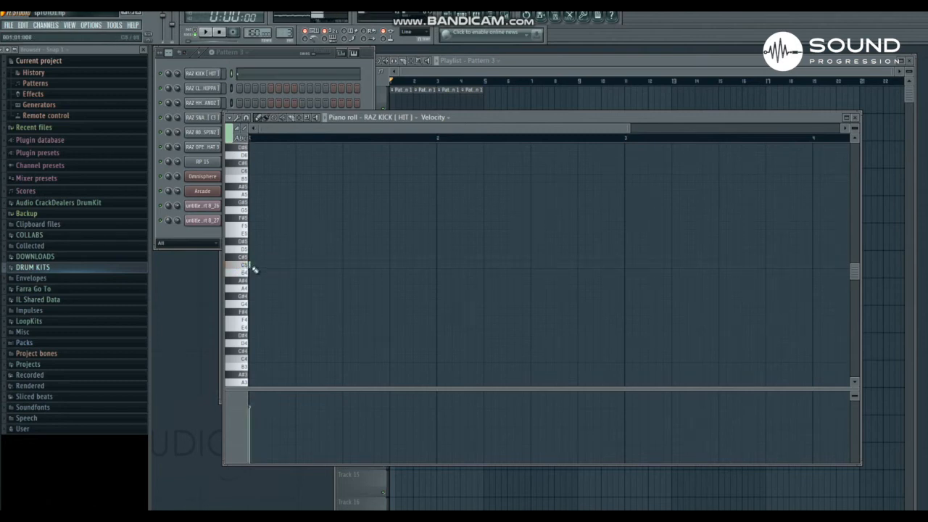
drag(271, 266, 272, 266)
click(247, 119)
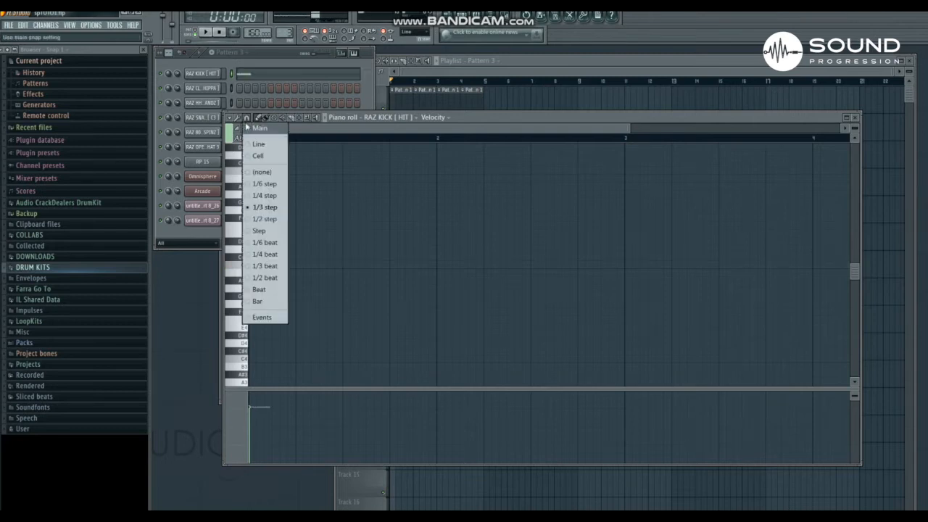
click(261, 158)
right_click(258, 265)
click(253, 265)
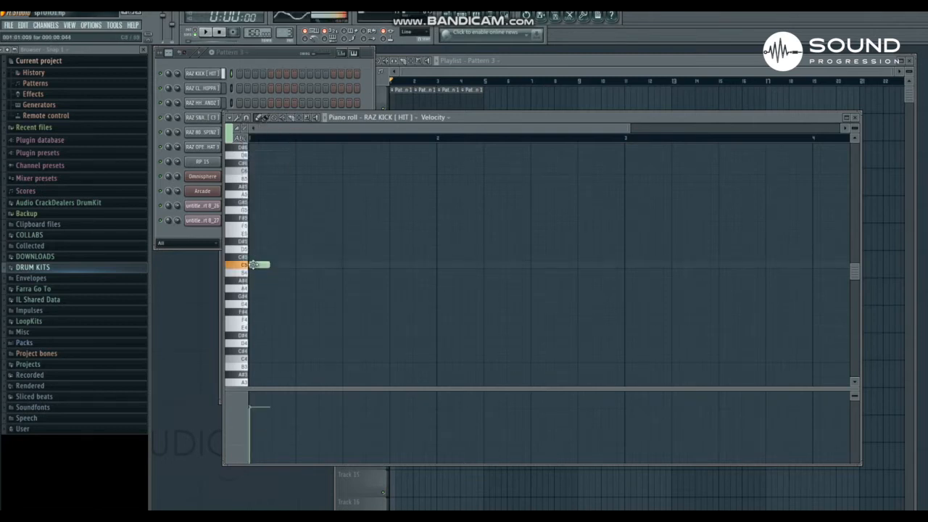
- Play the arrangement and add C5 kick notes at the start of bar 3 and within its second beat
click(444, 70)
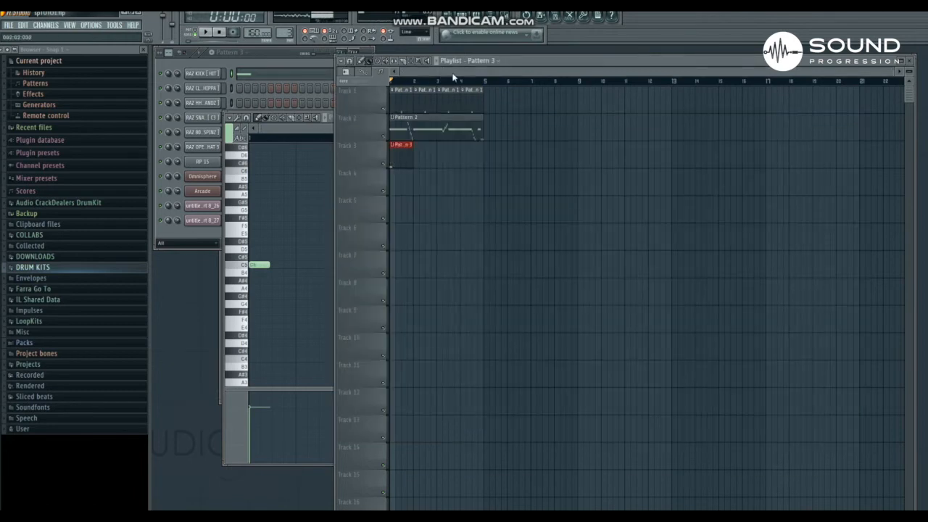
key(space)
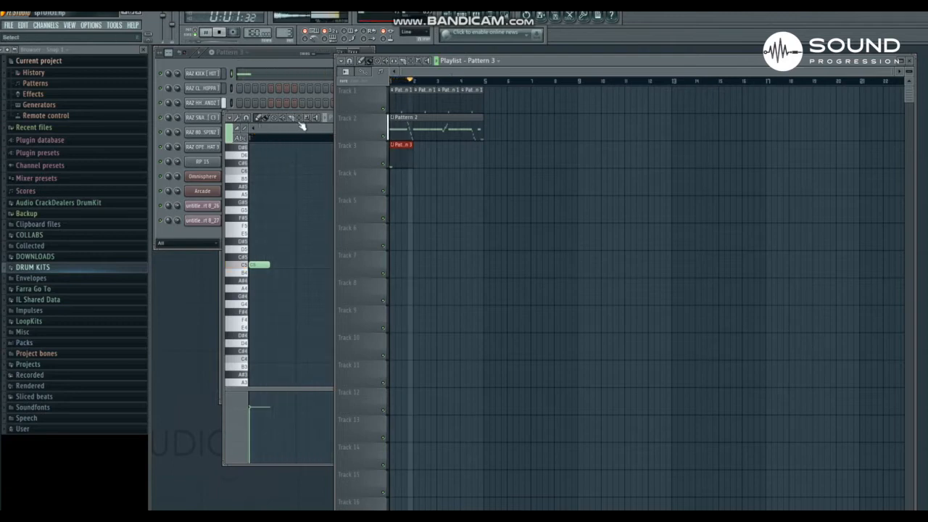
click(293, 171)
click(626, 266)
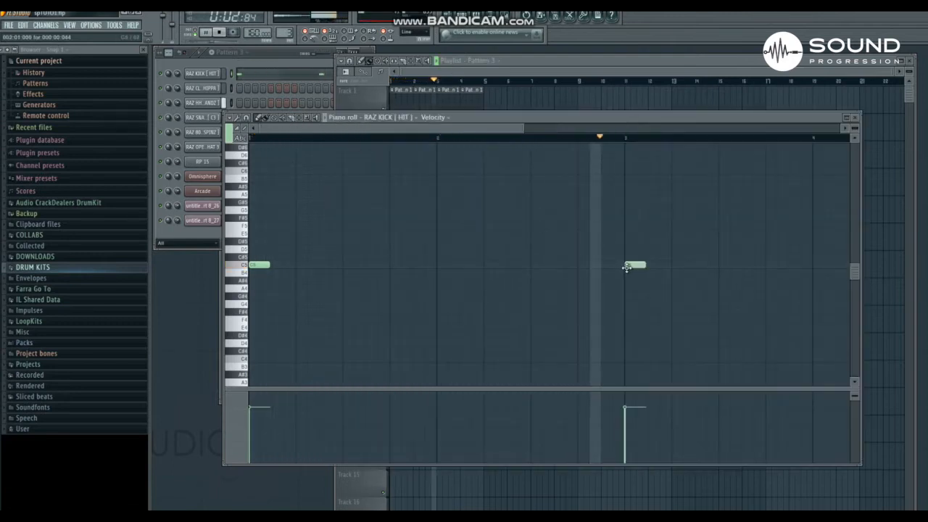
click(688, 264)
double_click(687, 265)
click(790, 336)
key(space)
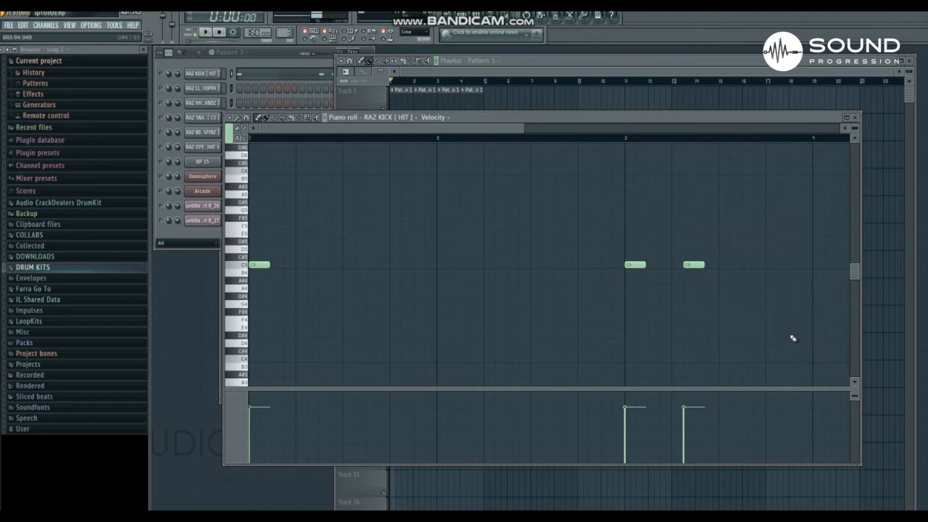
- Move bar 3's second kick one step later, and add C5 kicks on bar 3's fourth beat and in bar 4's third beat
key(space)
drag(692, 266, 702, 267)
drag(476, 129, 571, 145)
click(556, 266)
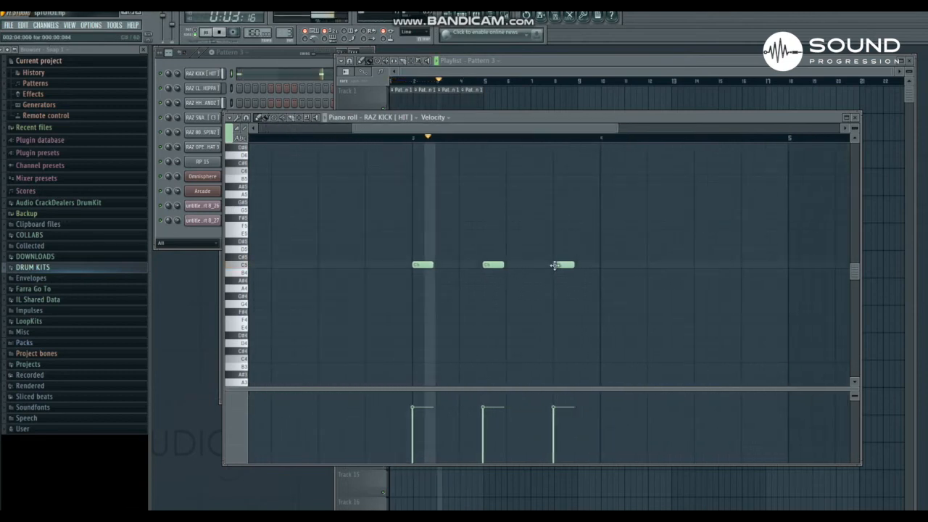
click(726, 266)
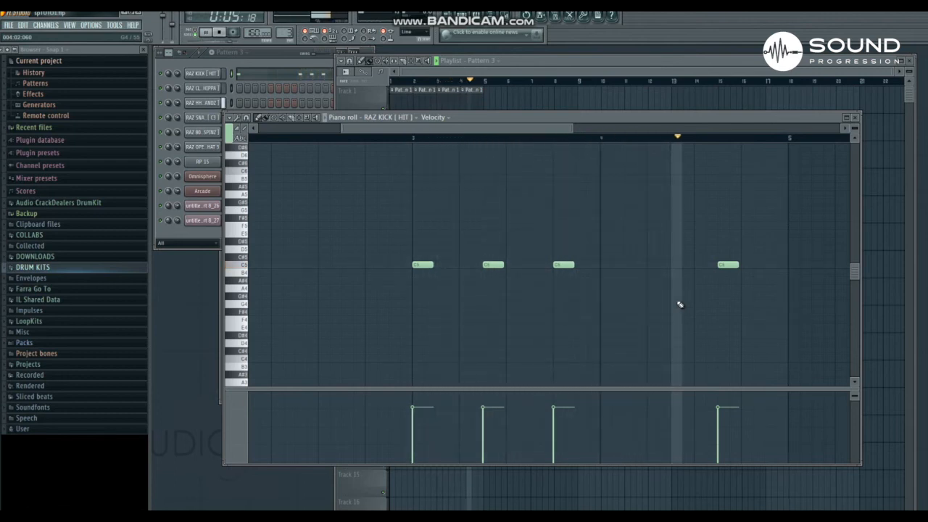
drag(774, 293, 147, 203)
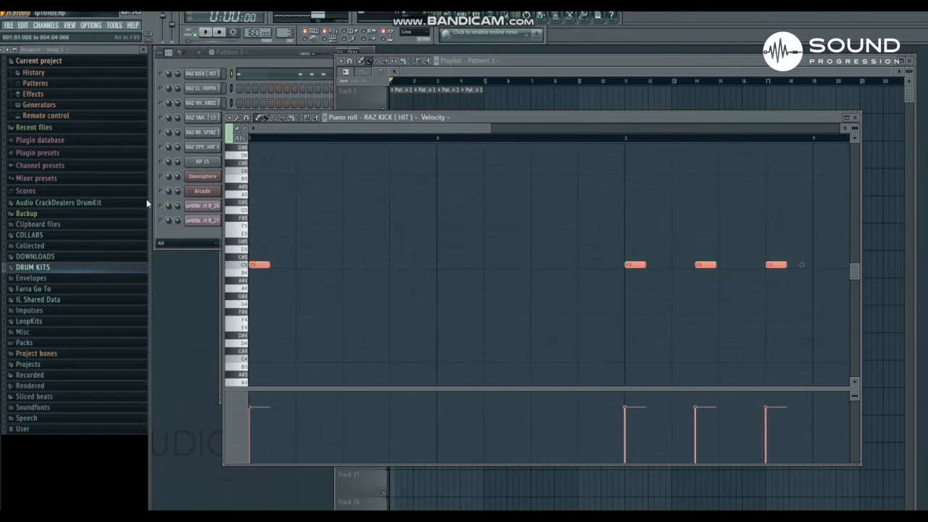
- Switch to the empty Pattern 4 and audition the Omnisphere sound on its piano roll keyboard
click(272, 52)
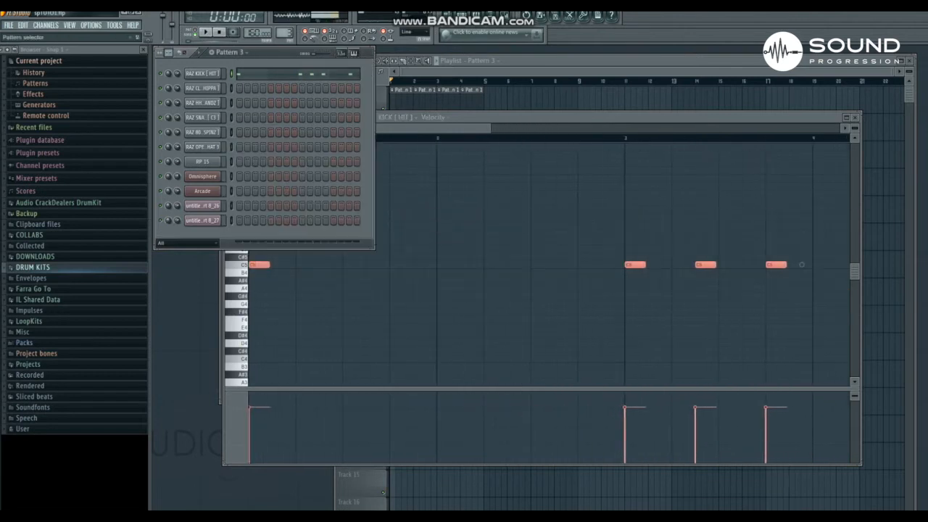
drag(285, 34, 285, 30)
click(451, 72)
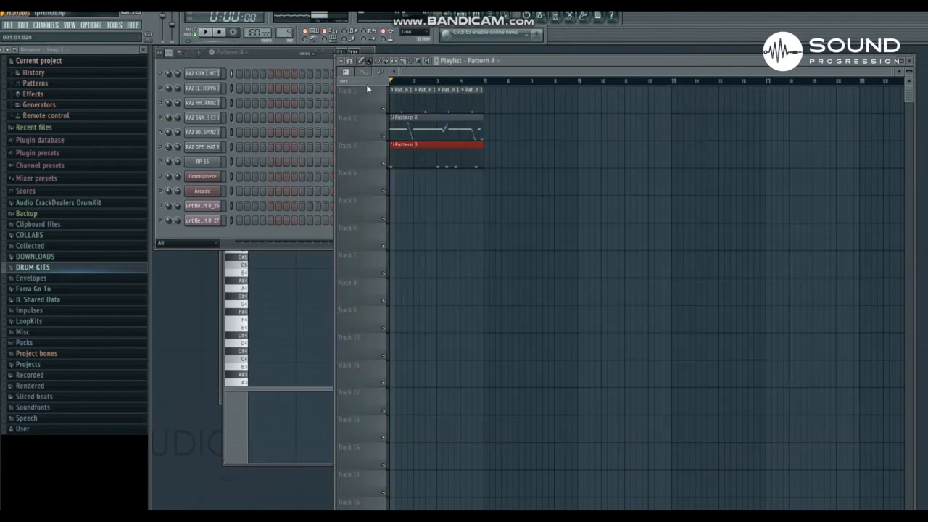
click(232, 182)
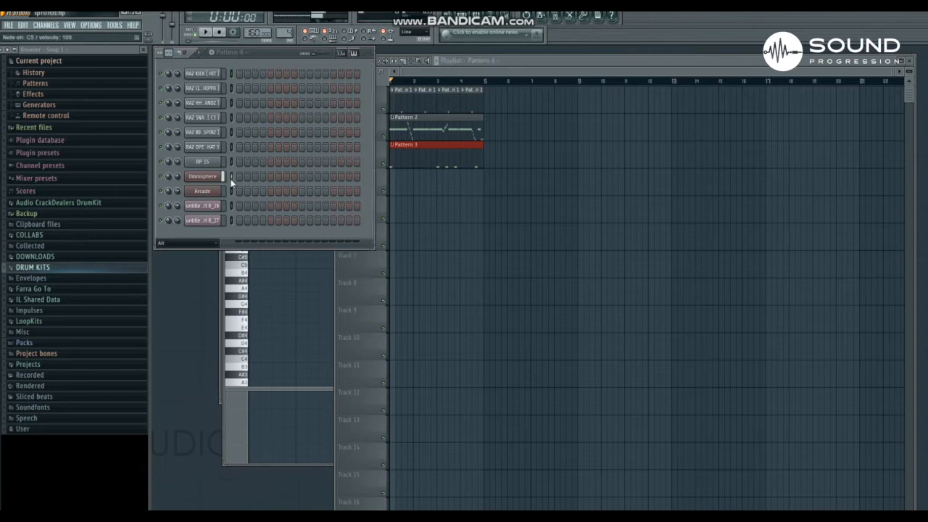
click(241, 179)
click(236, 265)
click(236, 221)
- Place Pattern 4 at the start of Track 4 and open the Omnisphere piano roll
click(421, 72)
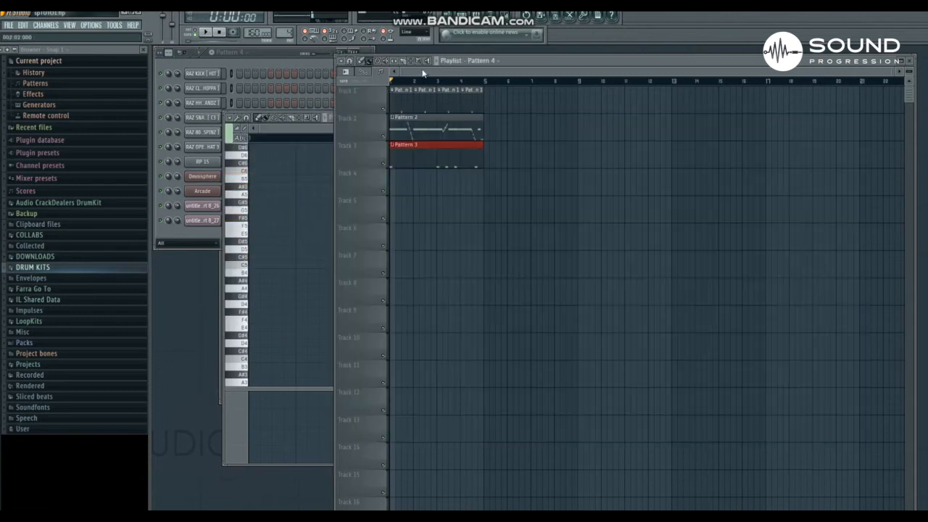
click(266, 59)
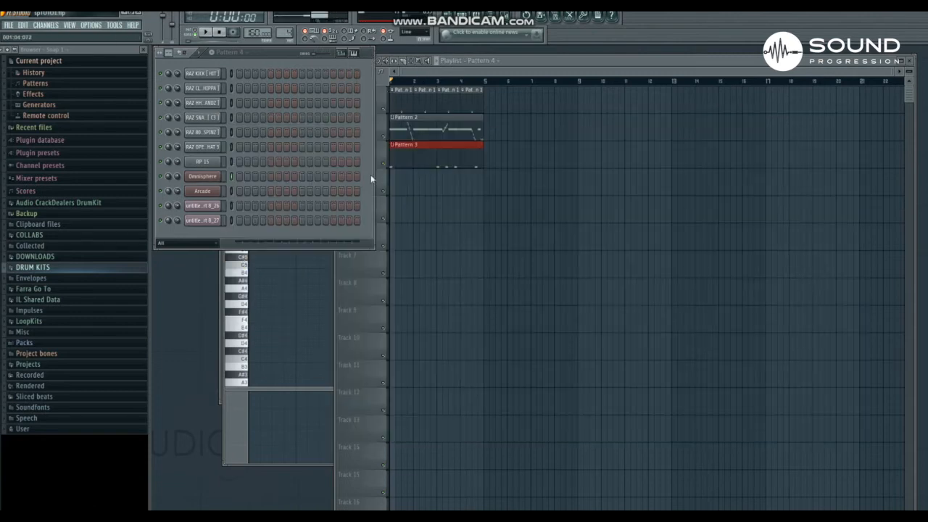
click(397, 173)
right_click(215, 181)
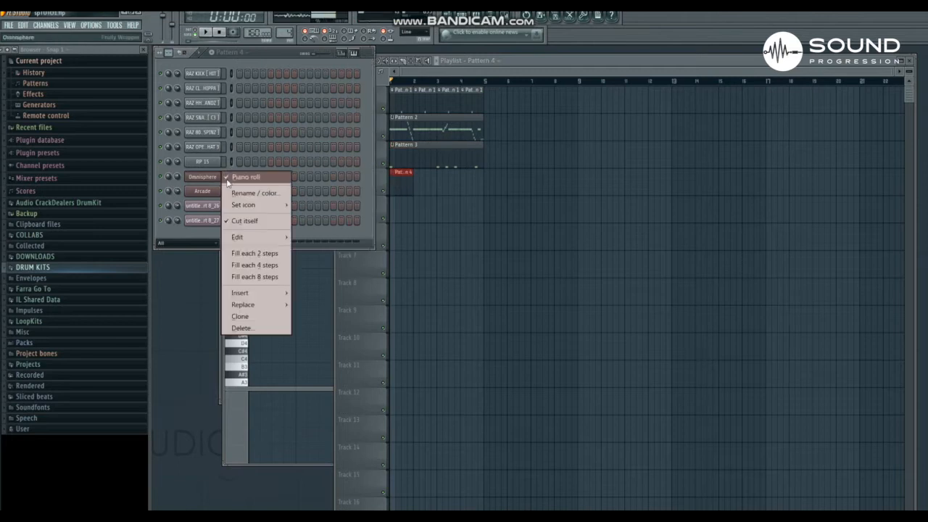
click(240, 177)
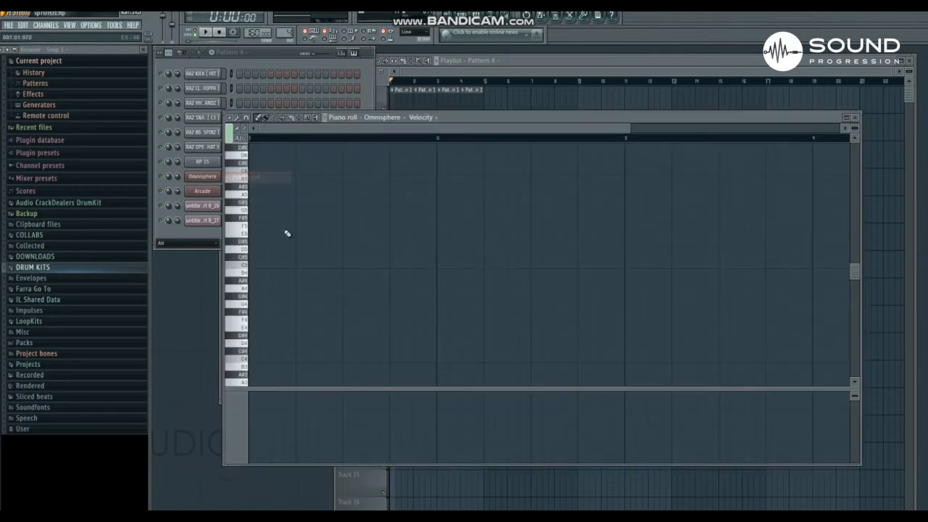
- Draw a chord of B3, D4 and F#4 about two beats long at the start of bar 1
click(245, 371)
click(254, 371)
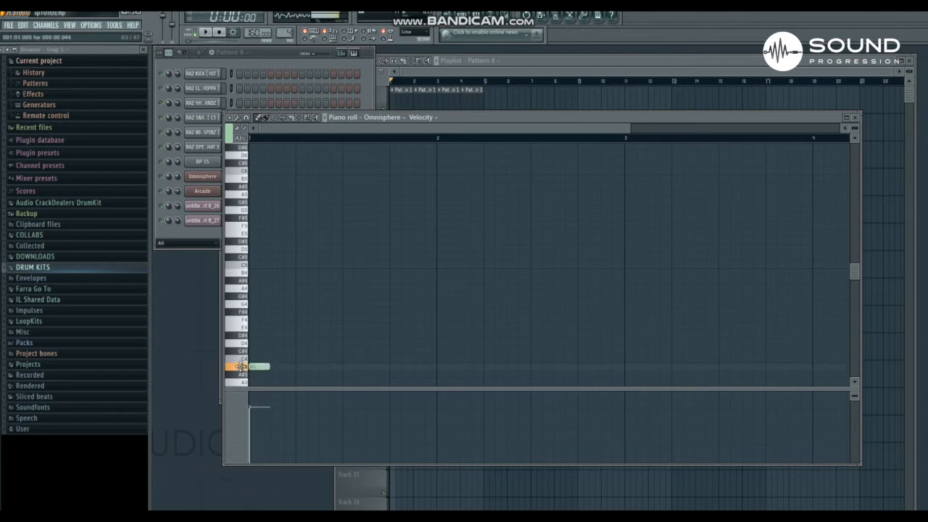
drag(272, 369, 344, 386)
drag(255, 339, 255, 334)
click(255, 305)
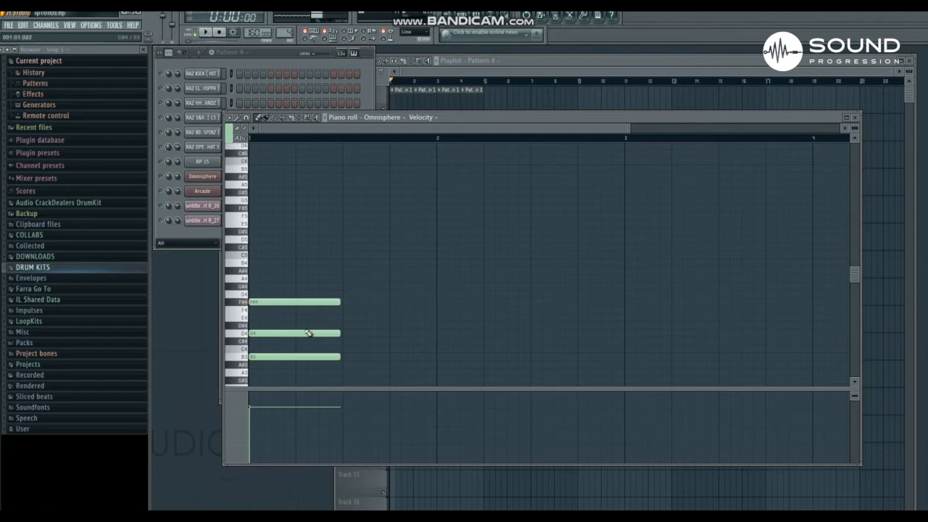
- Add a second chord of A3, C#4 and F#4 and position it at the start of bar 2
drag(348, 380, 349, 371)
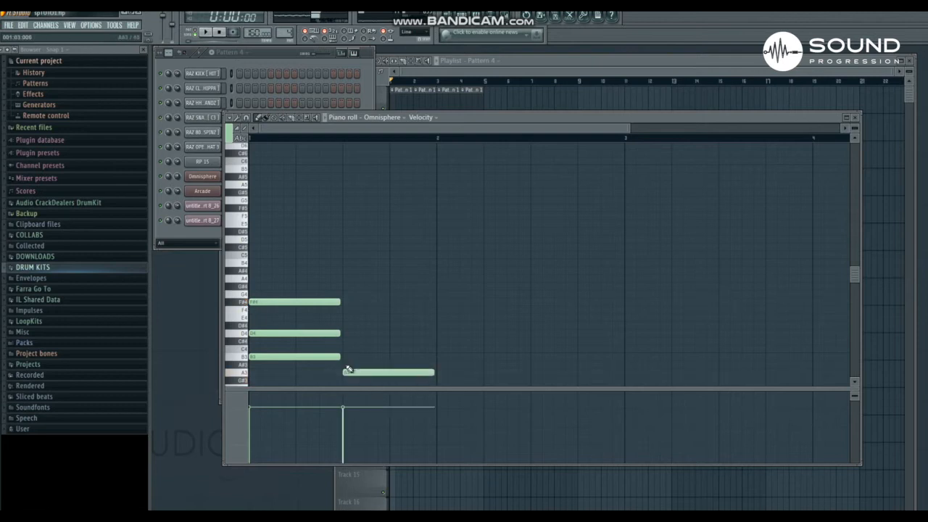
click(347, 302)
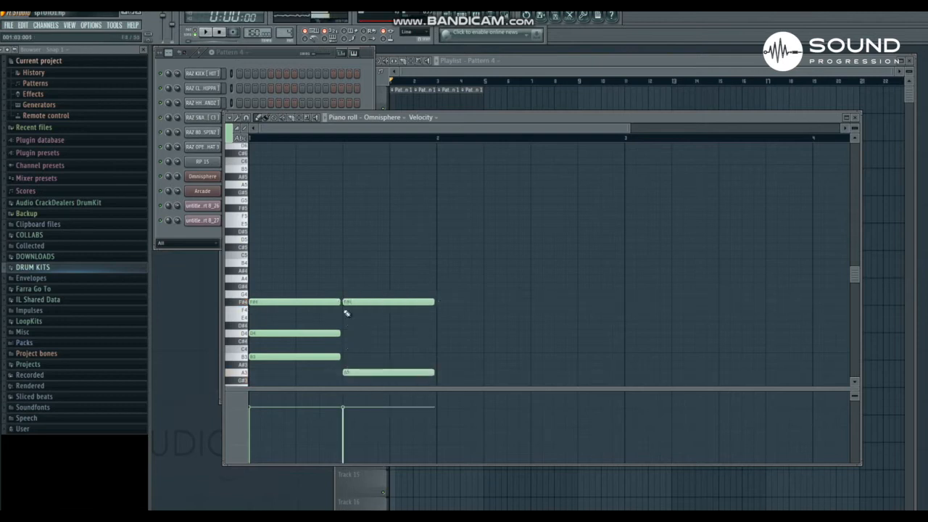
click(345, 339)
drag(442, 375, 479, 277)
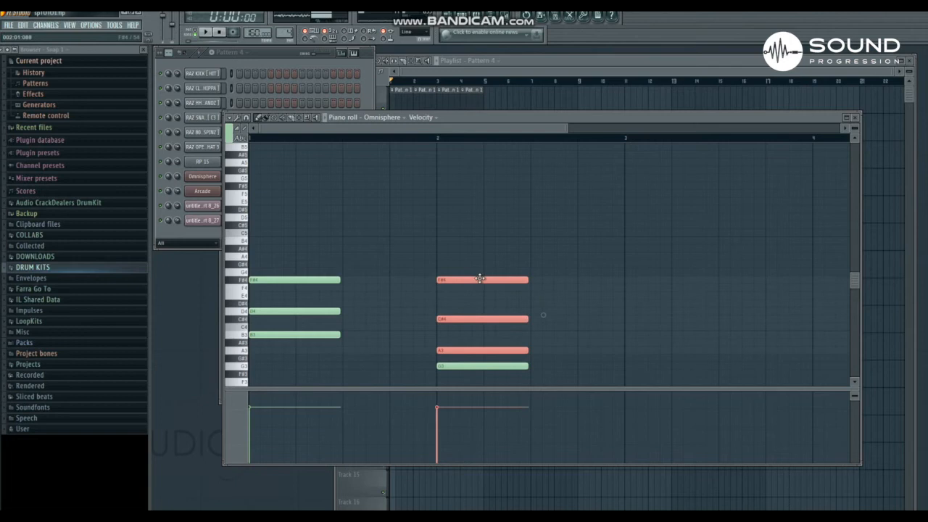
- Move the G3 note to the start of bar 3 and stack B3 and D4 on it to form a chord
drag(489, 365, 676, 366)
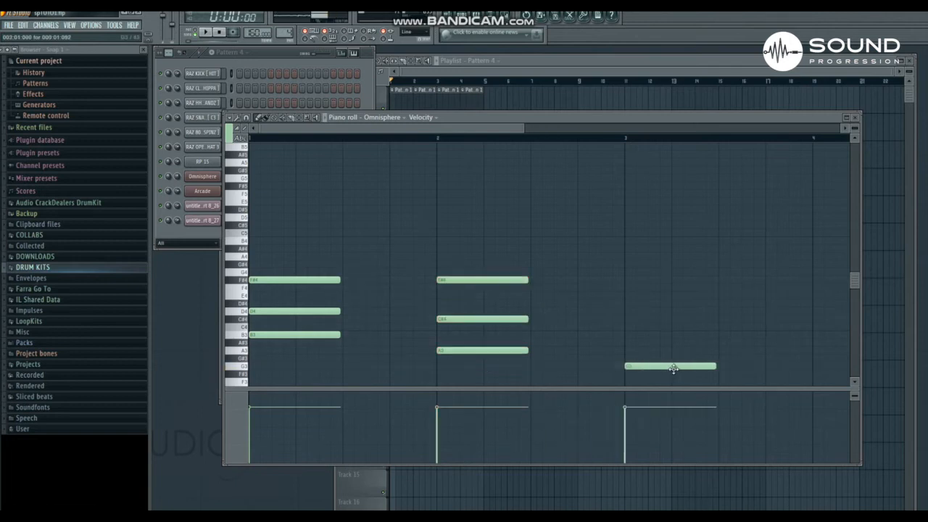
click(626, 333)
drag(628, 304, 626, 312)
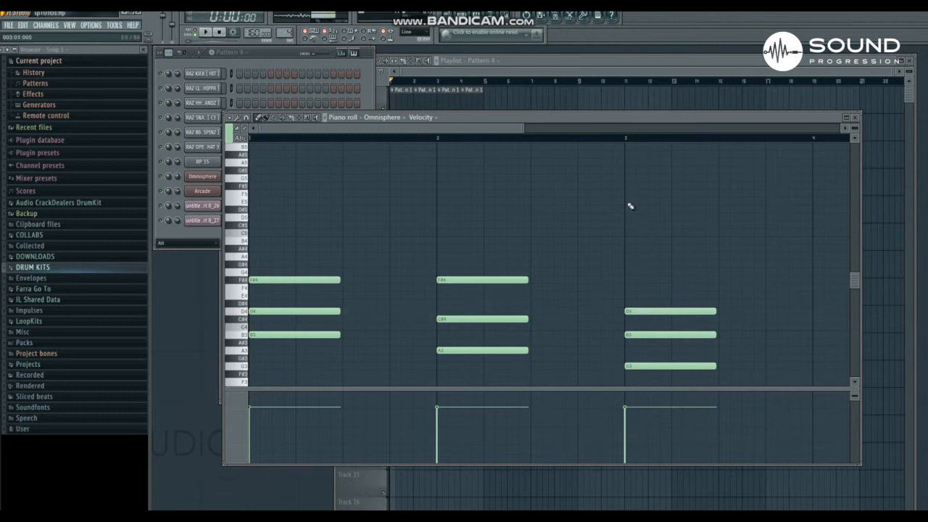
- Copy the bar 3 chord to the start of bar 4 and make it A3, C#4 and E4
drag(513, 131, 588, 131)
drag(462, 251, 528, 387)
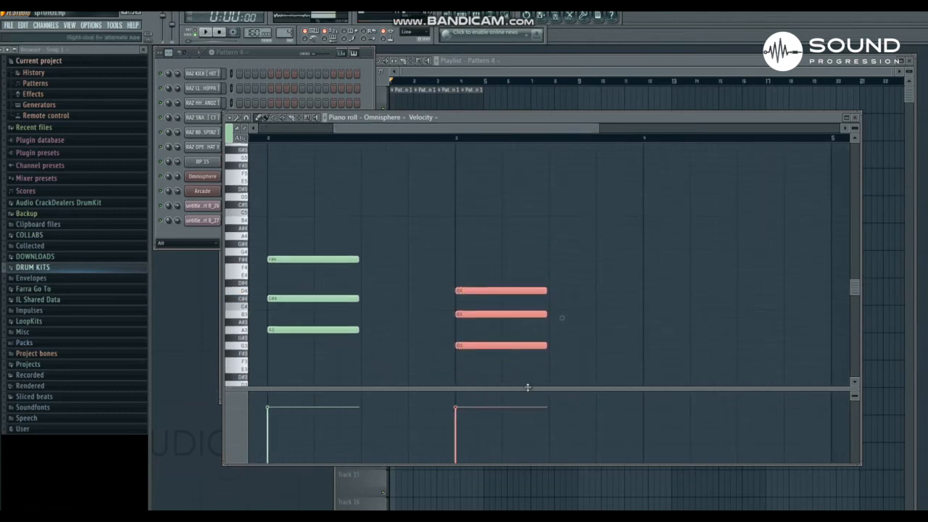
drag(502, 338, 680, 324)
- Duplicate the bar 4 chord onto that bar's fourth beat and shorten the copy to about one beat
drag(699, 243, 844, 320)
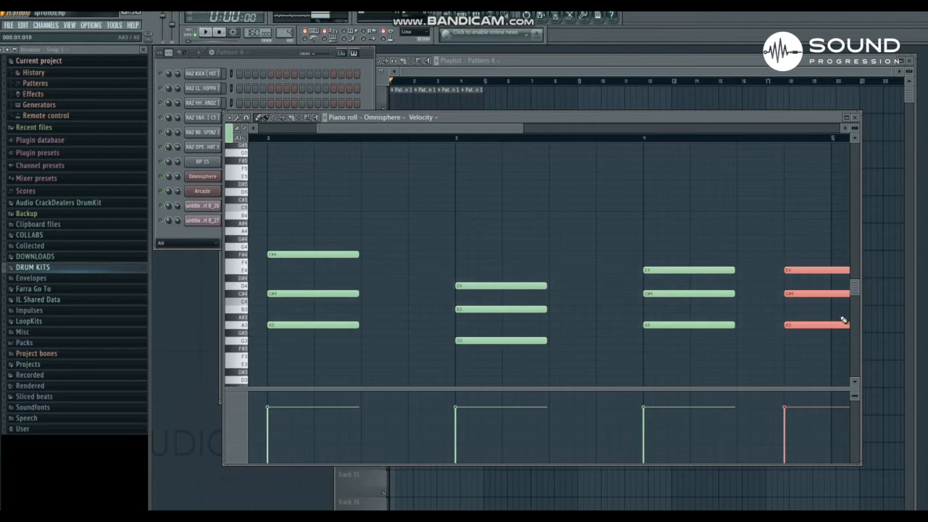
drag(510, 129, 590, 130)
drag(642, 271, 593, 272)
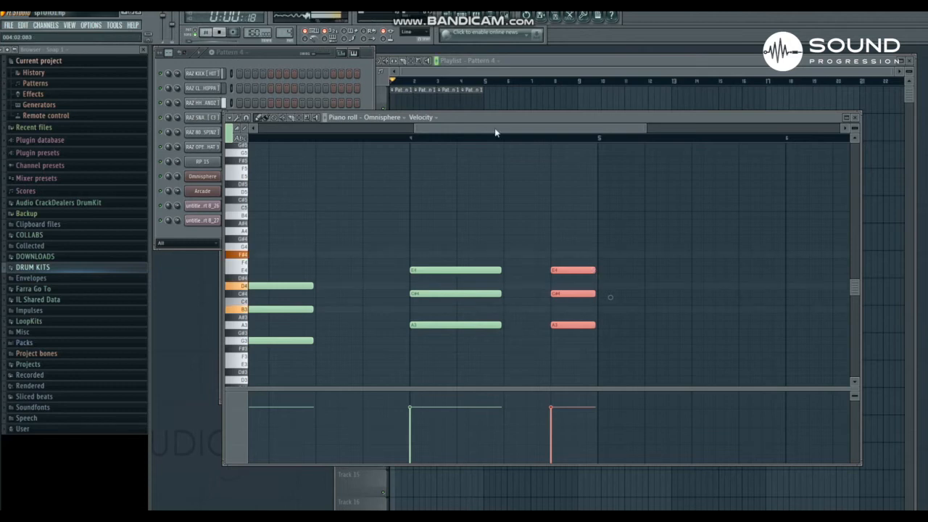
- Play back the arrangement with the new Omnisphere chords, and stop playback
click(485, 72)
key(space)
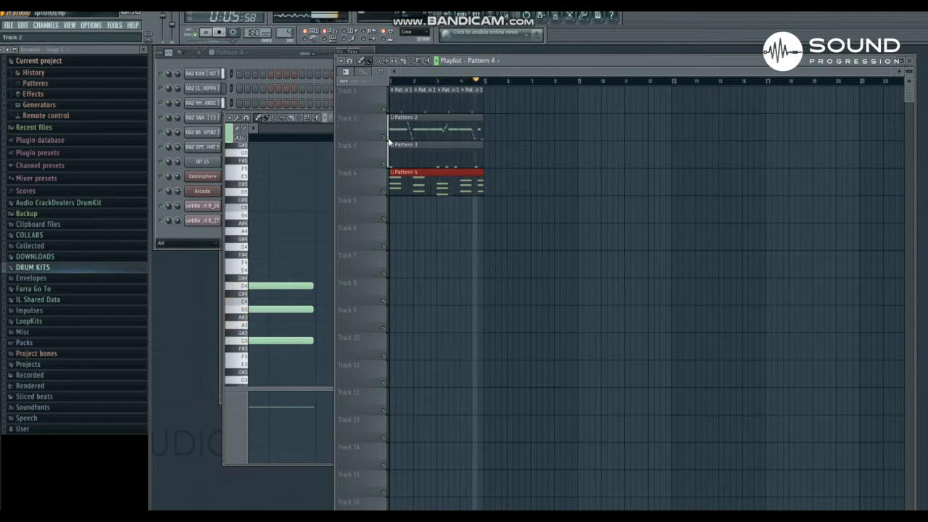
key(space)
- Open the RAZ KICK [HIT] notes of Pattern 3 in the piano roll, select them all and copy them
click(396, 162)
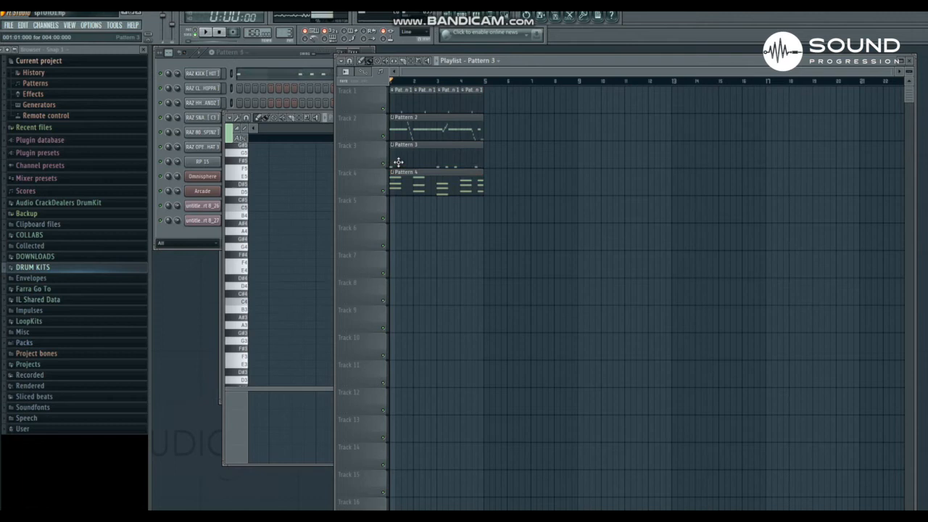
click(230, 71)
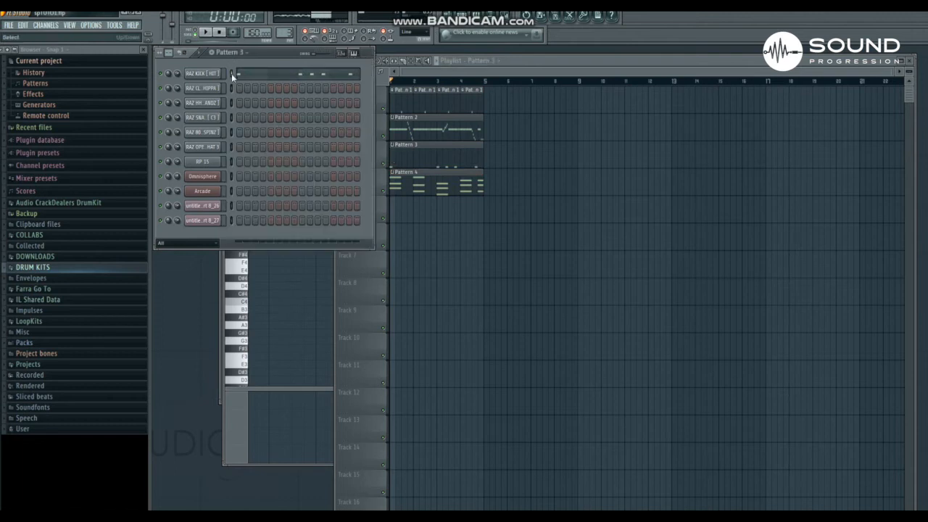
click(264, 75)
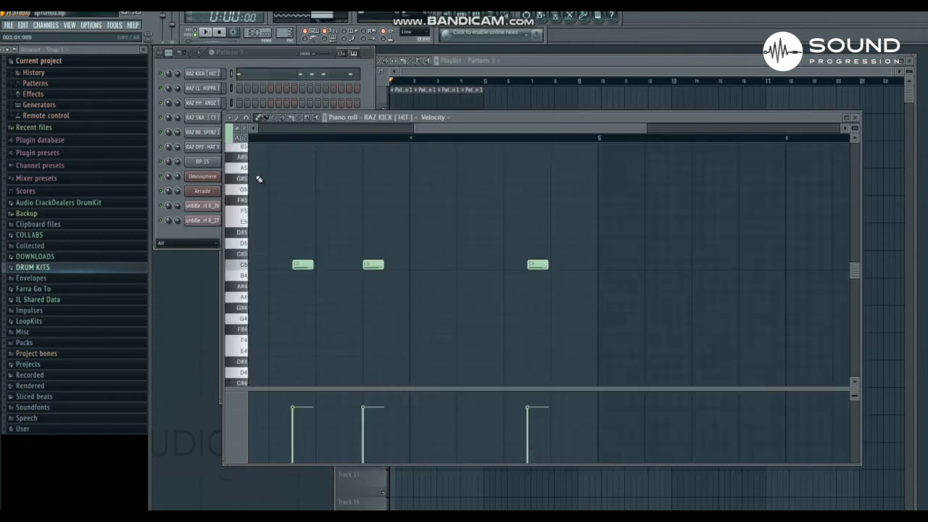
drag(448, 129, 236, 287)
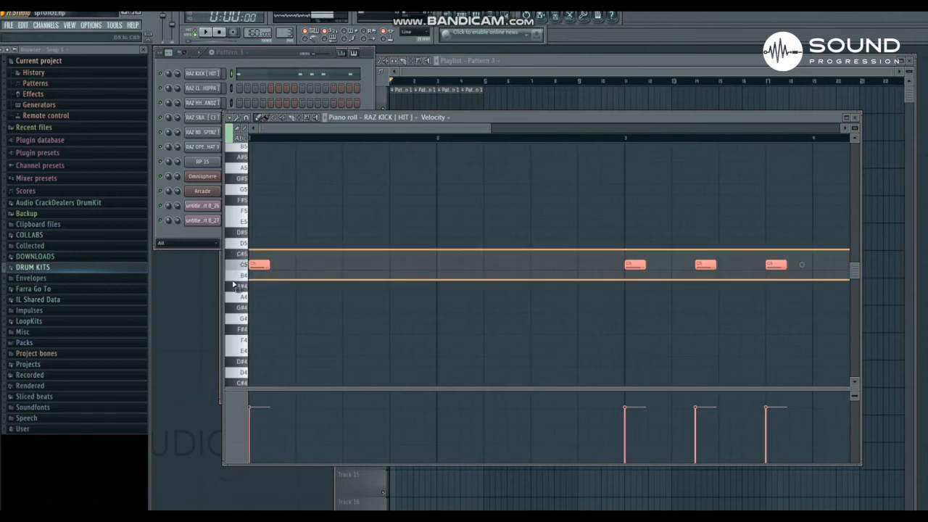
drag(234, 285, 236, 285)
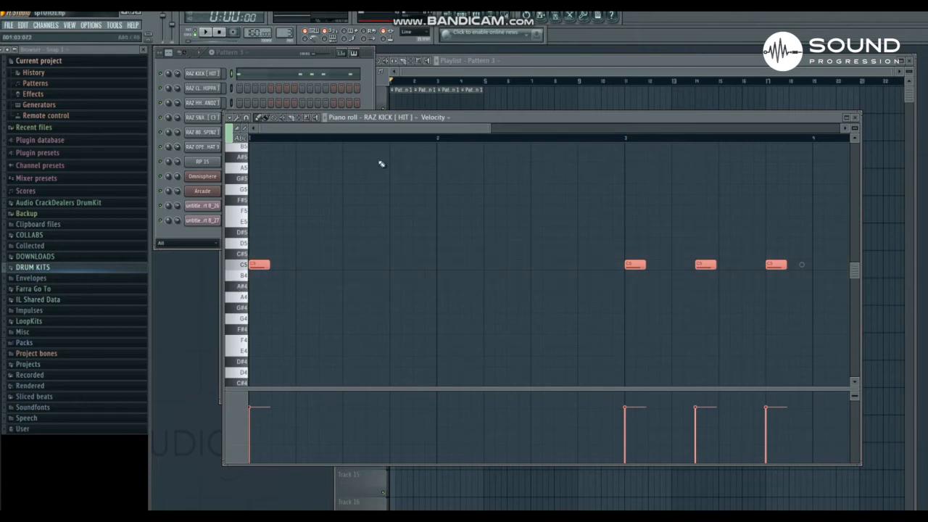
- Switch to Pattern 5 and paste the kick notes into the piano roll of RAZ 808 1 [SHORT SPINZ]
click(439, 74)
click(264, 55)
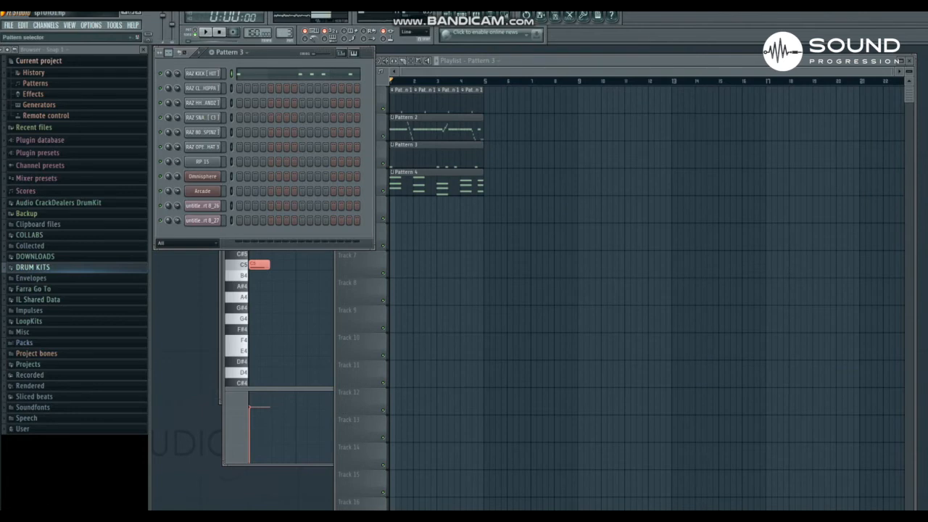
scroll(284, 32, up, 2)
right_click(217, 136)
click(240, 135)
key(ctrl+v)
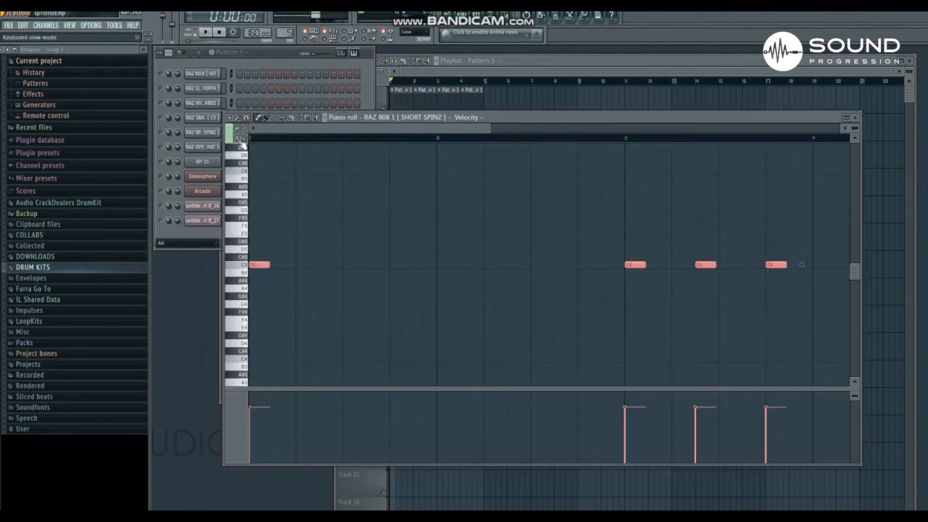
- Move all the 808 notes down to B4 and extend each one until the next note begins
click(202, 132)
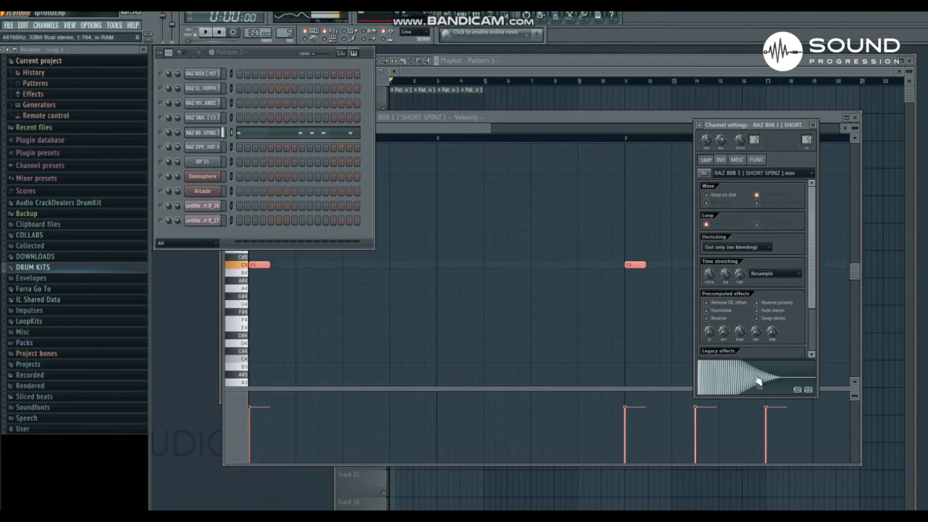
click(475, 126)
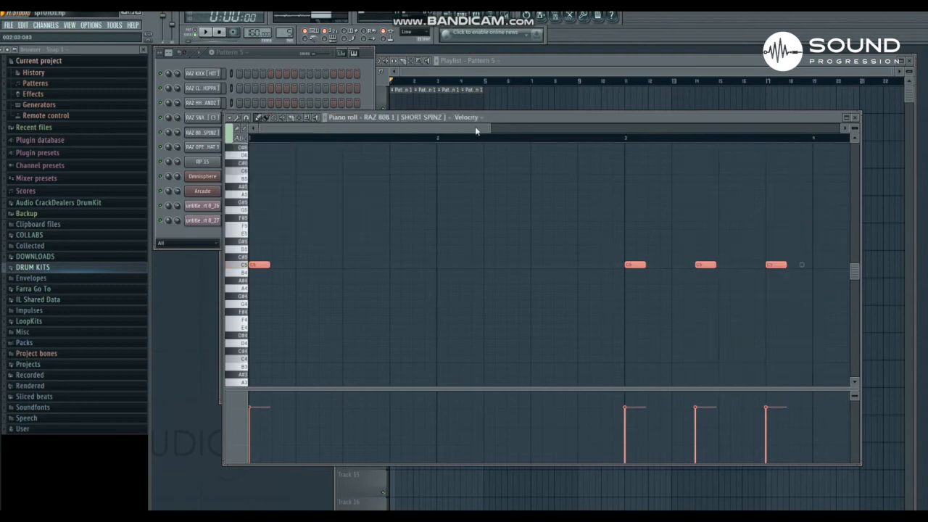
drag(255, 266, 253, 274)
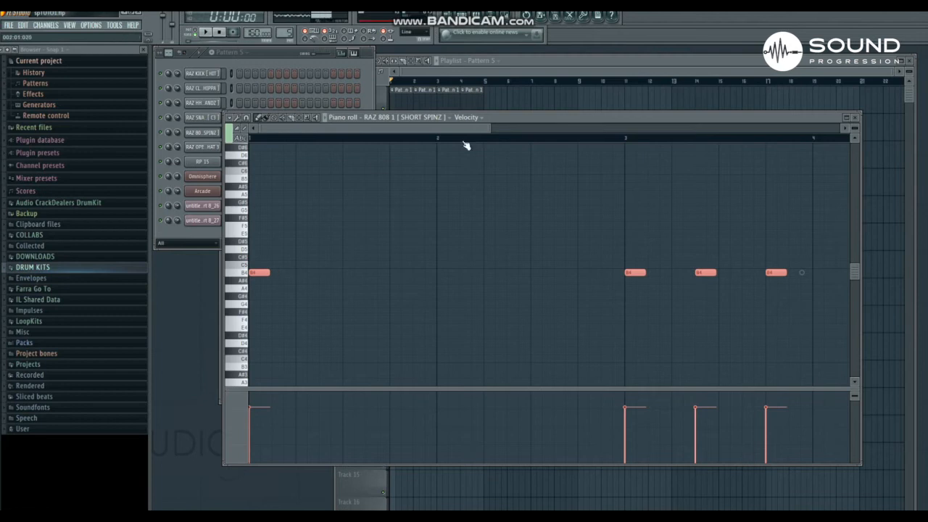
key(ctrl+l)
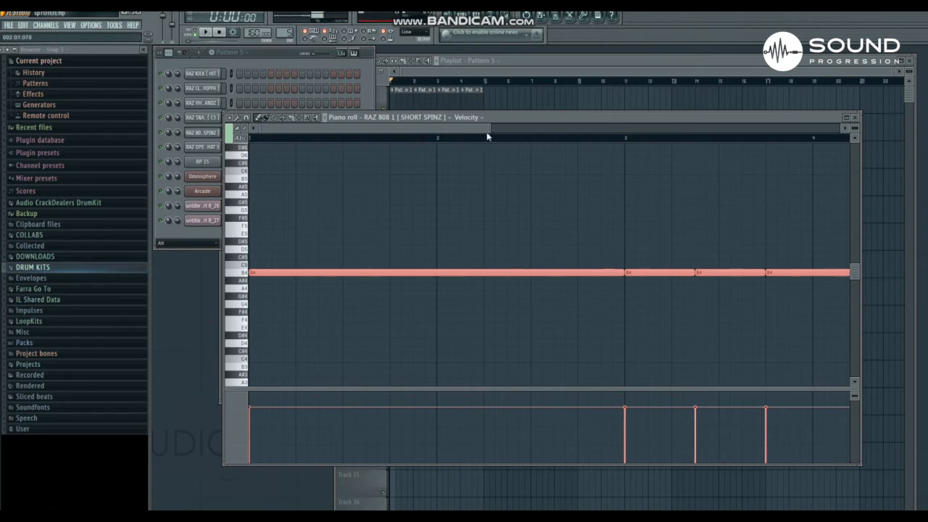
- Shorten the first 808 note to three beats and add an A4 note of the same length directly behind it
drag(488, 132, 650, 189)
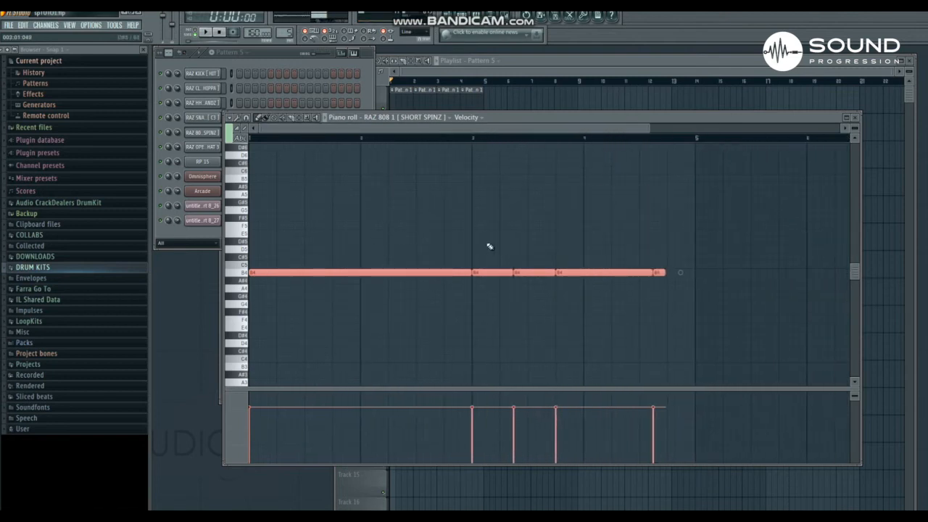
click(456, 239)
drag(472, 273, 333, 277)
click(337, 289)
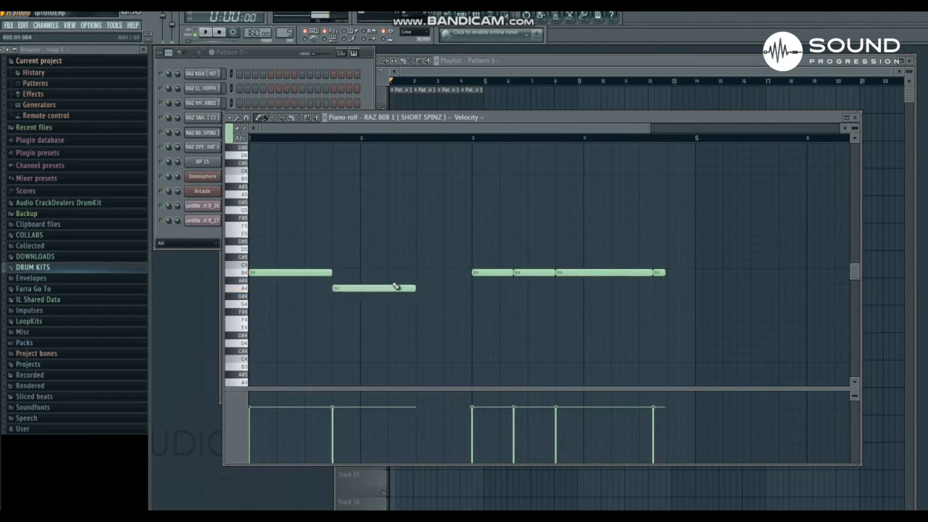
- Move the two 808 notes at the start of bar 3 to G4 and the last two notes to A4
drag(512, 267, 471, 277)
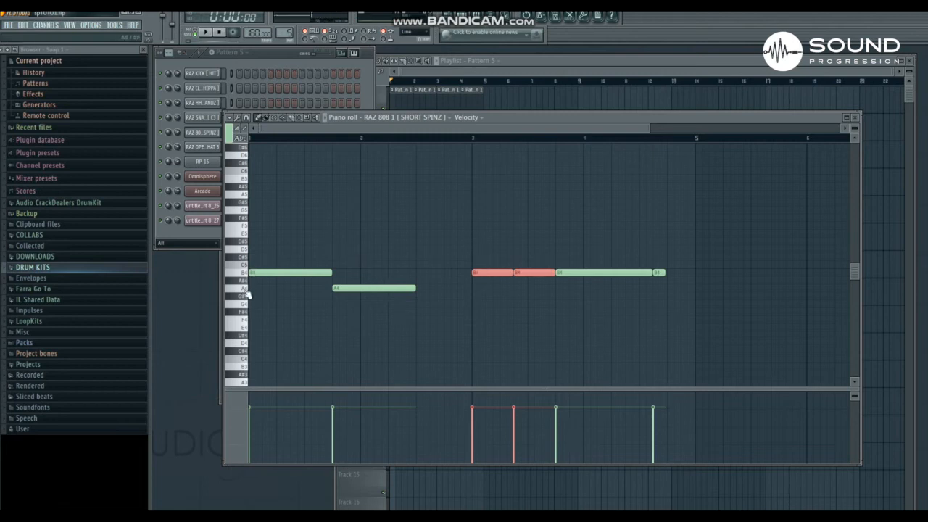
drag(481, 271, 487, 306)
drag(574, 229, 613, 287)
click(639, 269)
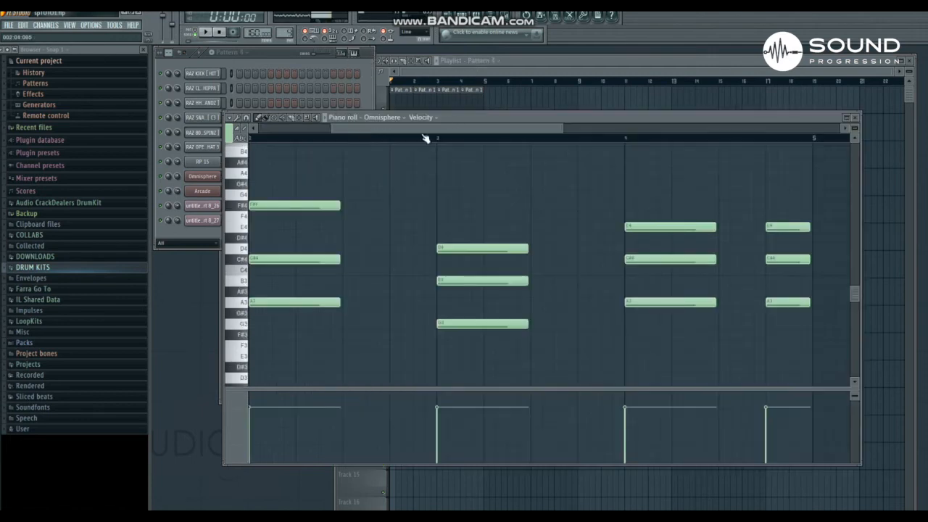
- Check the Omnisphere chords from bar 1 and sound their root notes B3, A3 and G3 on the piano roll keyboard
drag(372, 127, 292, 128)
click(245, 281)
click(245, 301)
click(245, 324)
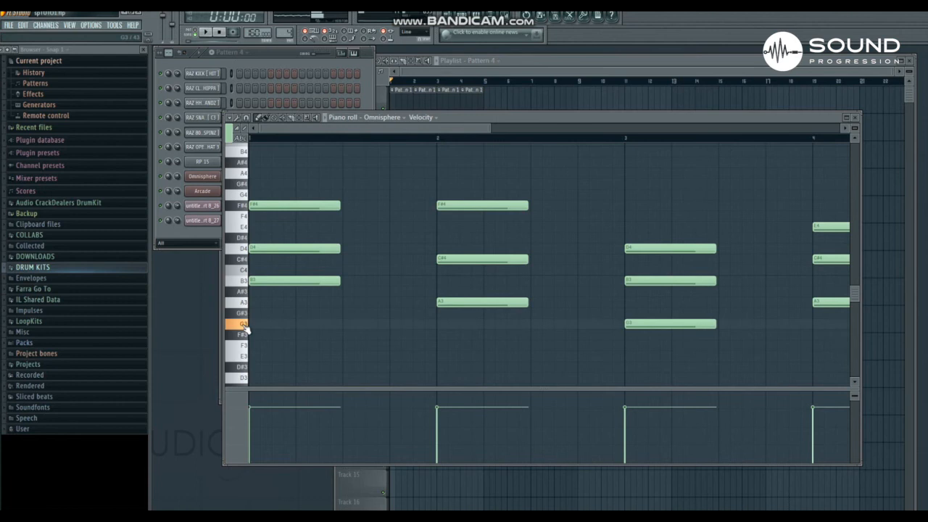
- Place Pattern 5 at the start of Track 5 in the playlist and play back the arrangement
click(455, 64)
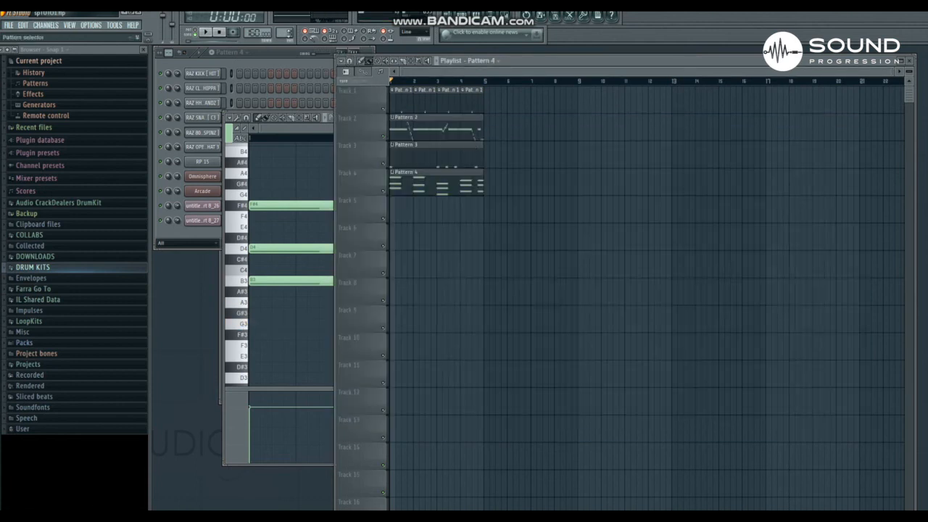
scroll(288, 33, up, 1)
click(397, 206)
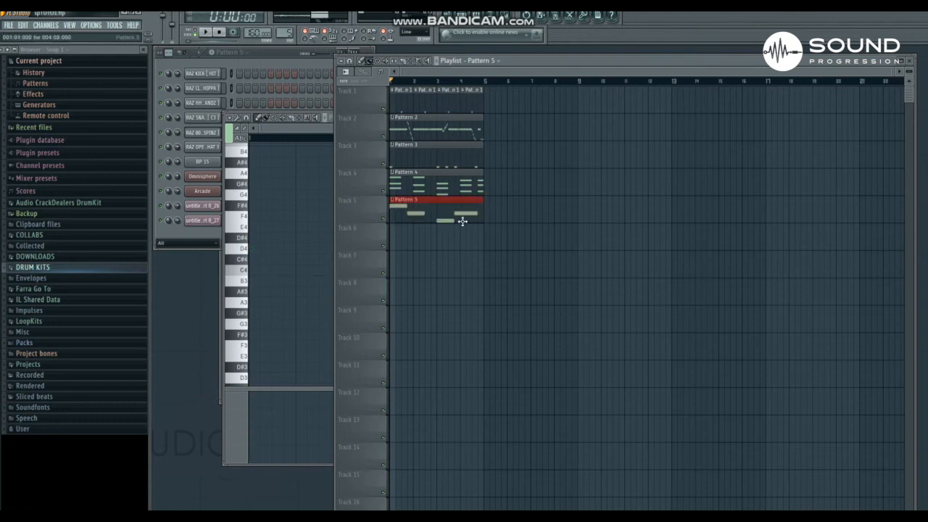
key(space)
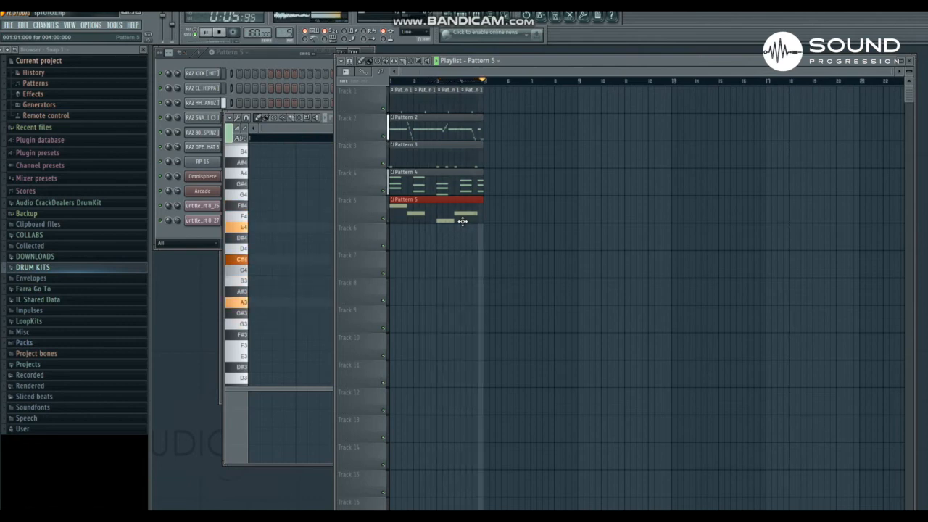
- Lengthen the final A4 note of the 808 in Pattern 5 to the end of bar 4, and stop playback
double_click(462, 220)
drag(384, 274, 435, 274)
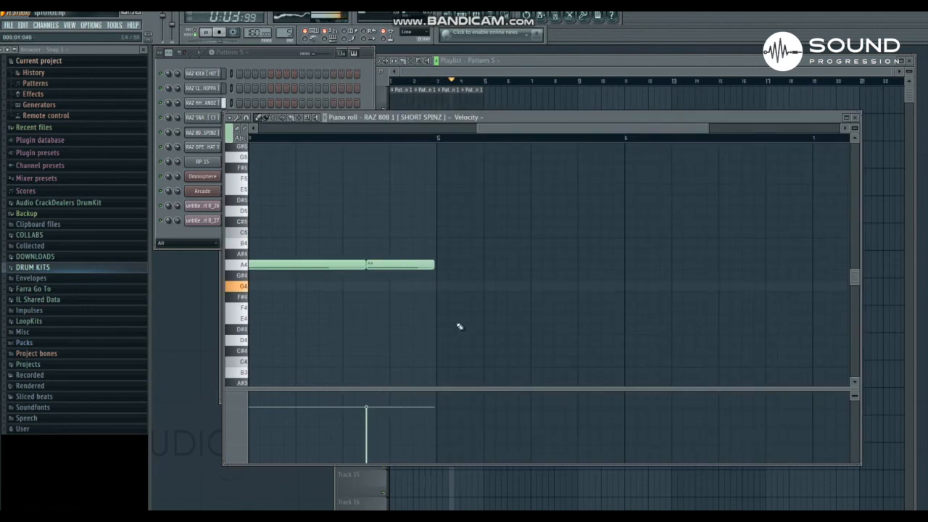
key(space)
drag(519, 126, 332, 120)
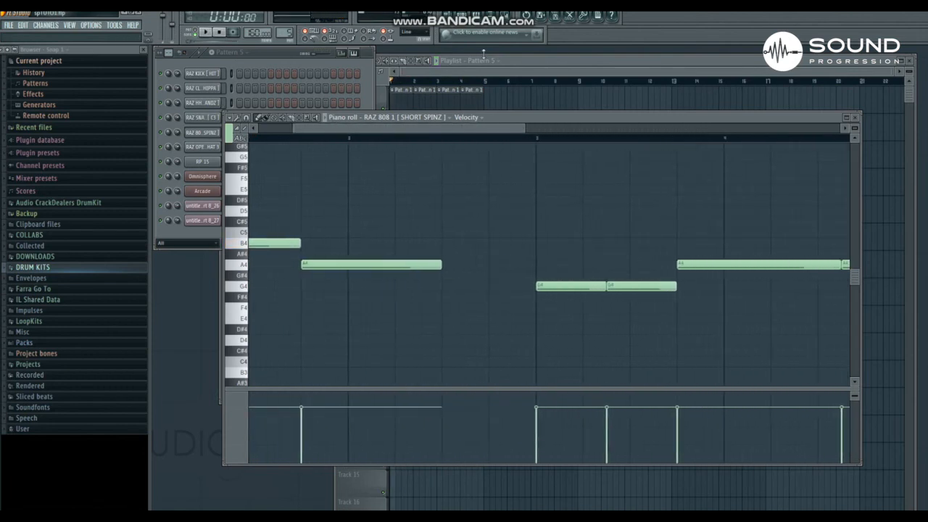
click(483, 81)
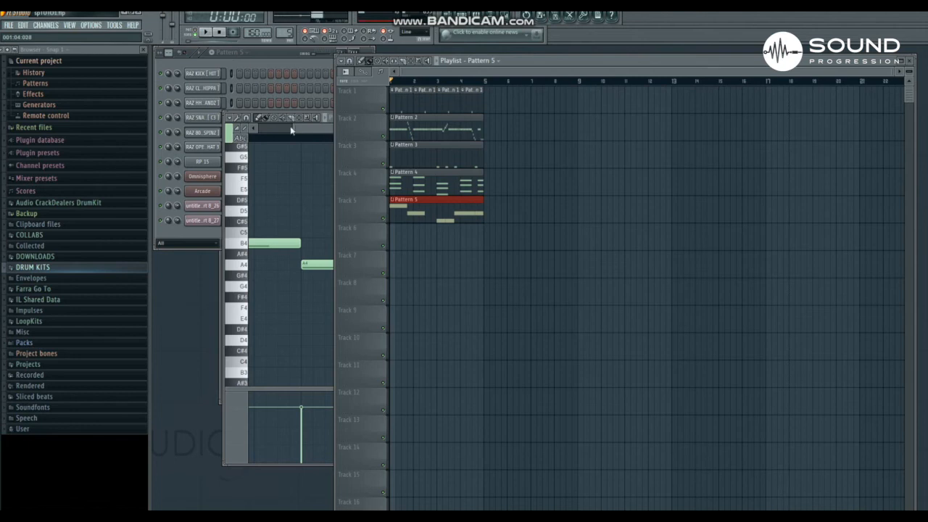
- Transpose all the 808 notes in Pattern 5 up three semitones so that they use D5, C5 and A#4
click(272, 57)
click(204, 132)
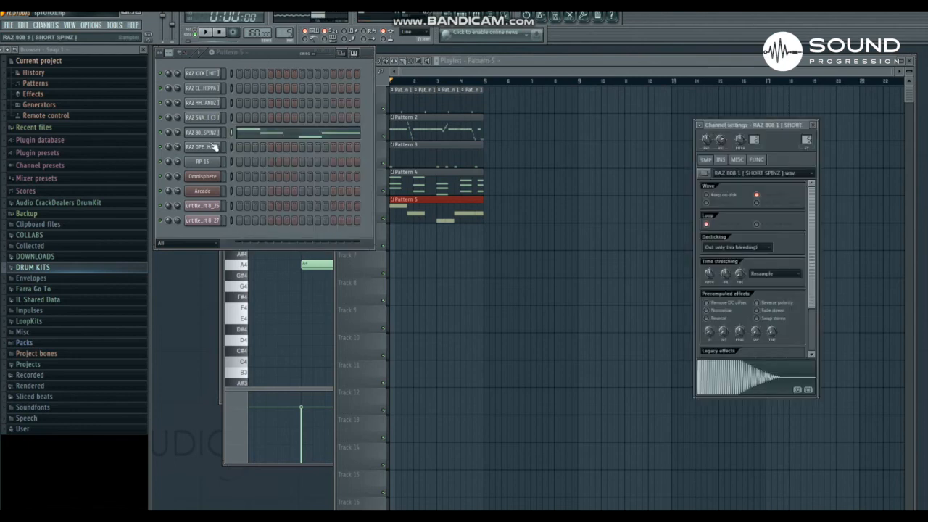
click(267, 132)
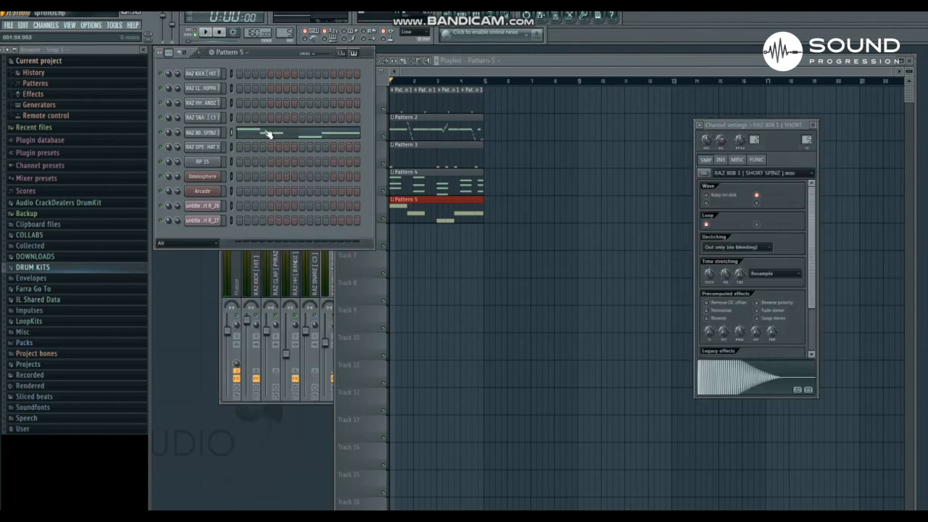
click(267, 132)
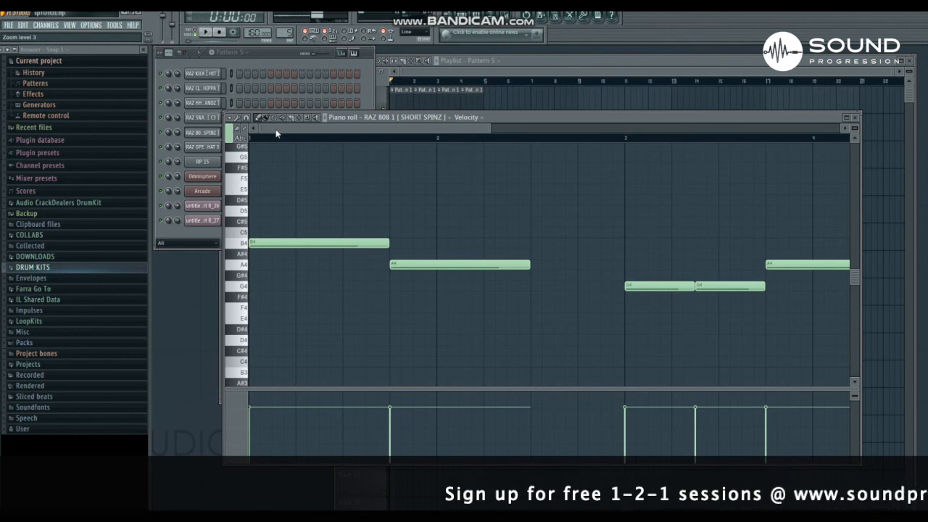
key(Up)
key(Up)
key(Up)
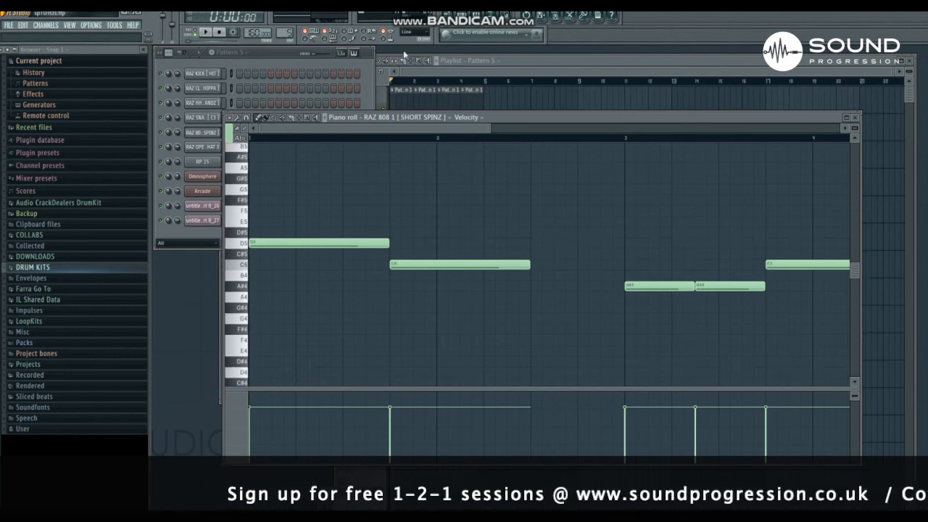
- Transpose all the Omnisphere chords in Pattern 4 up three semitones and return to the playlist
key(F5)
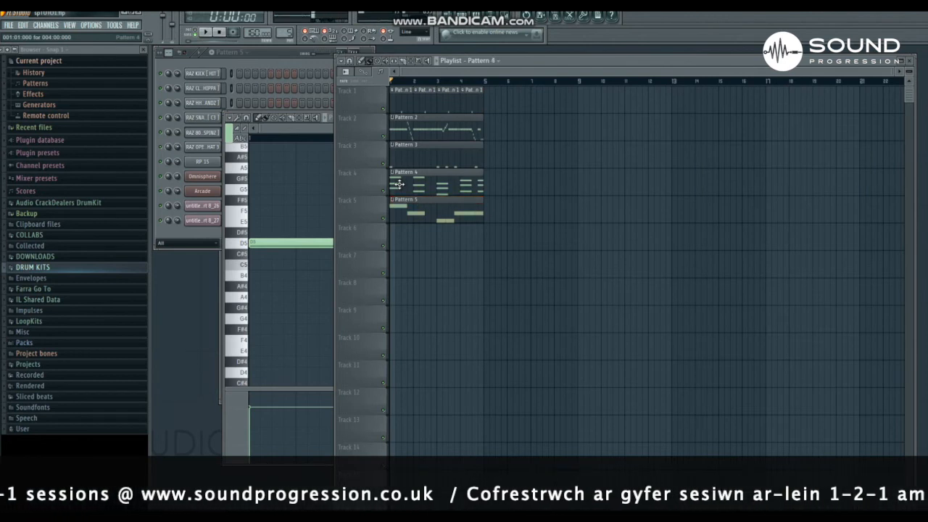
double_click(399, 184)
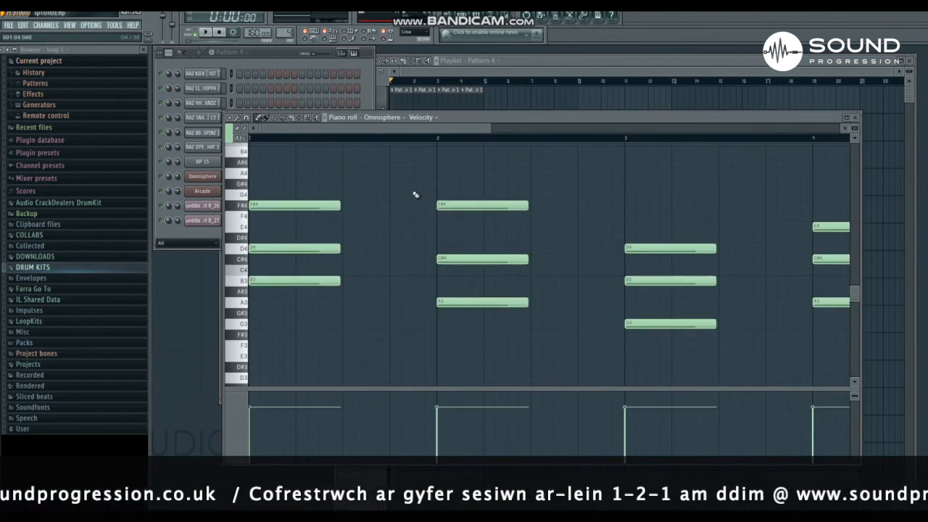
key(shift+Up)
key(shift+Up)
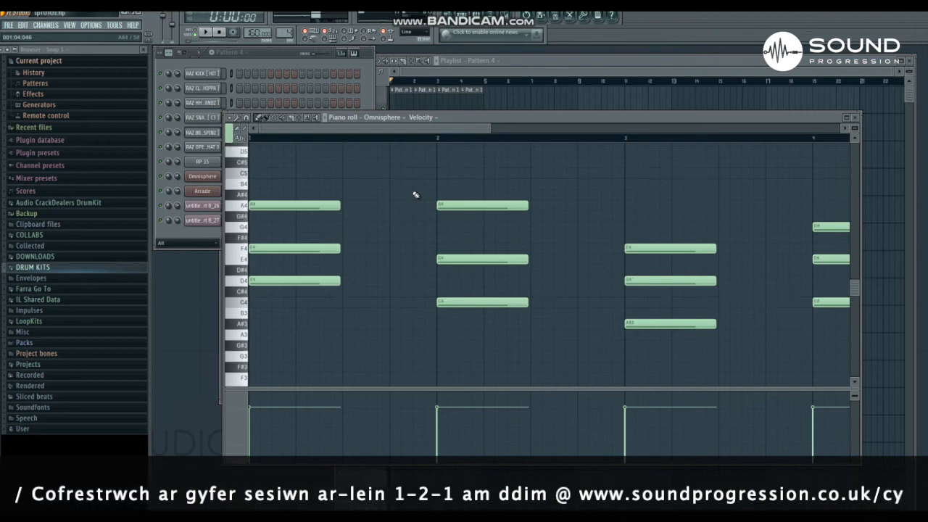
click(547, 64)
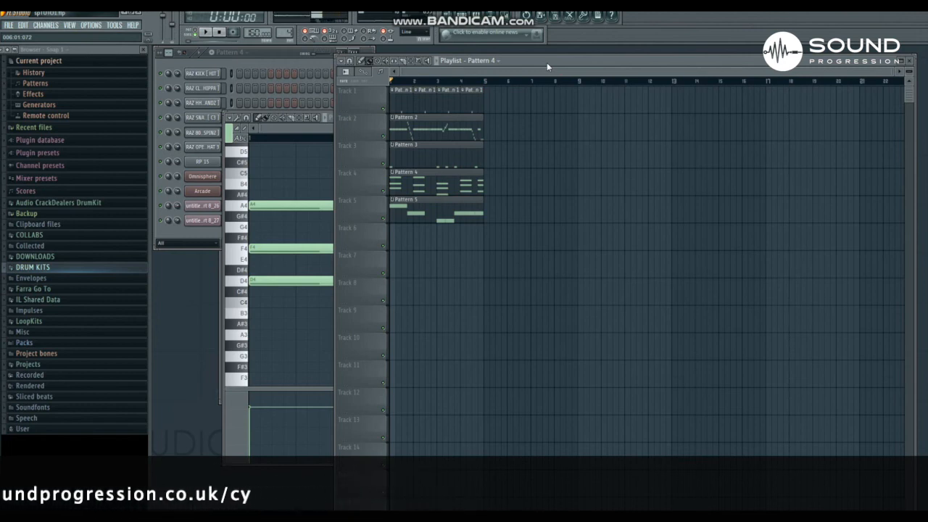
- Play back the arrangement and duplicate all the clips on Tracks 1 to 5 so the copies start at bar 5
key(space)
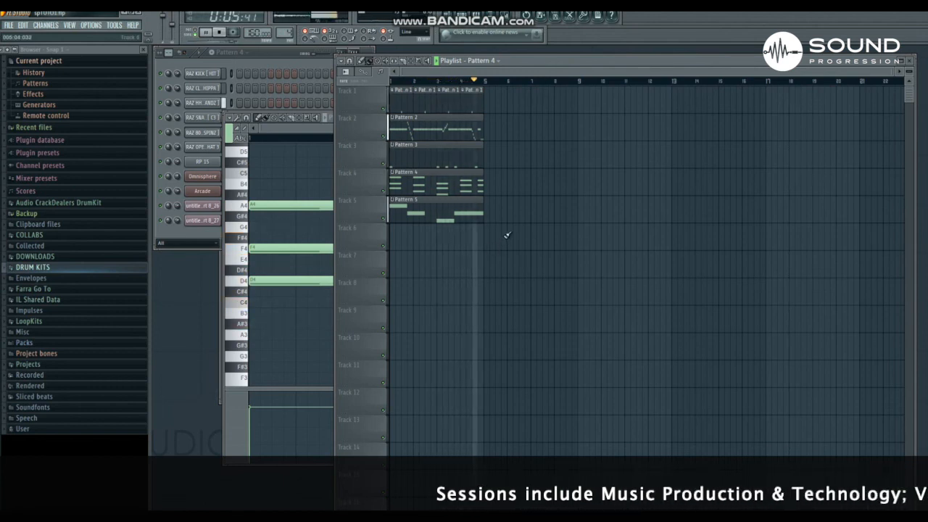
drag(502, 249, 388, 97)
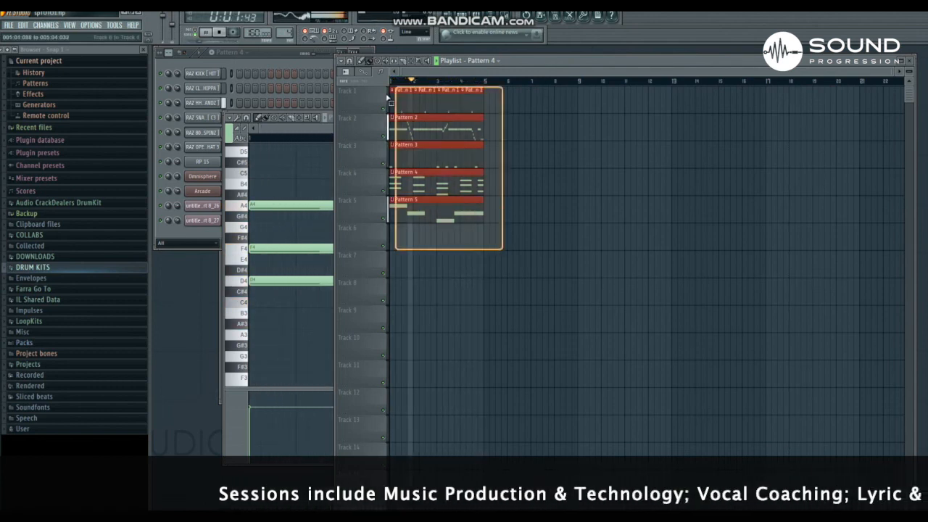
key(ctrl+b)
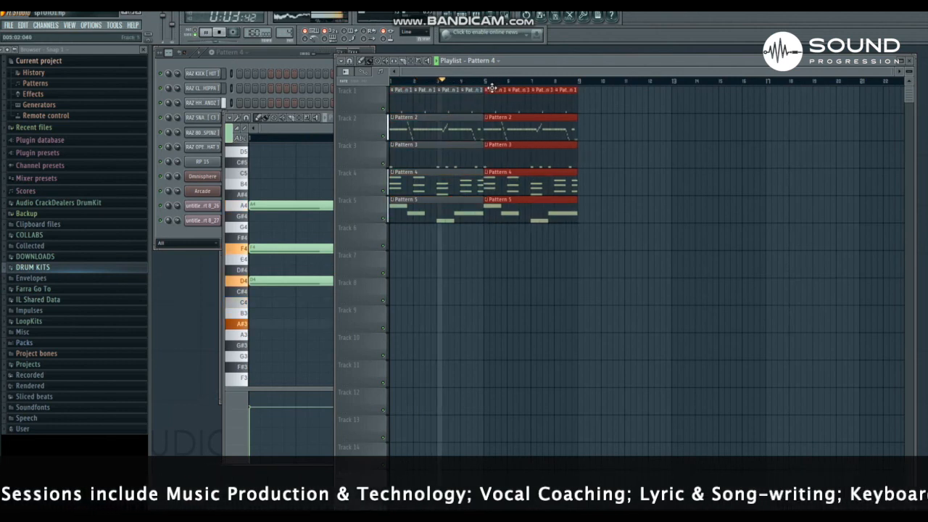
- Delete the duplicated Pattern 2 clip and the Pattern 1 clip at bar 8, and stop playback
right_click(531, 128)
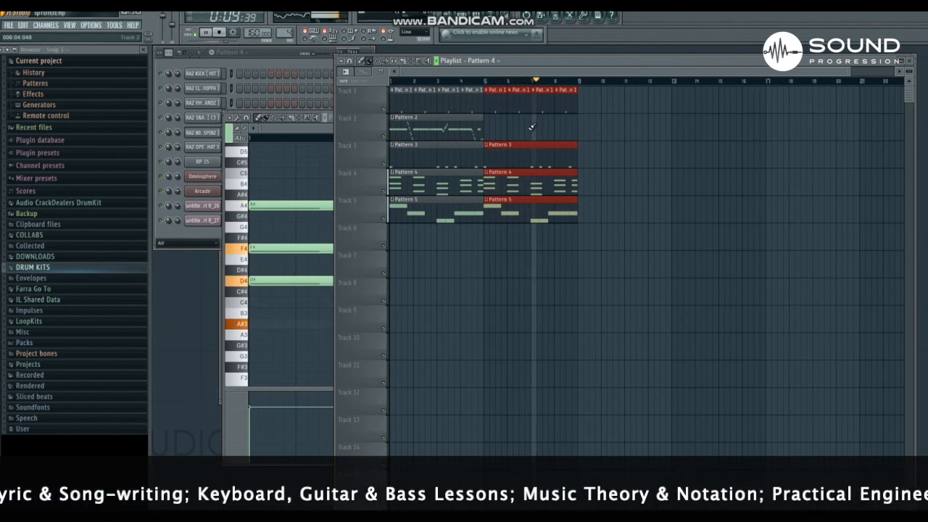
right_click(566, 91)
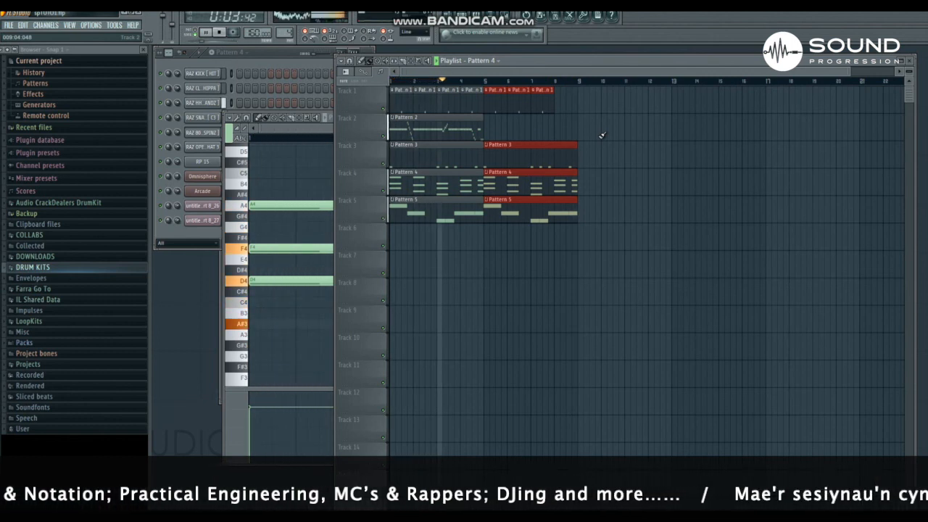
key(space)
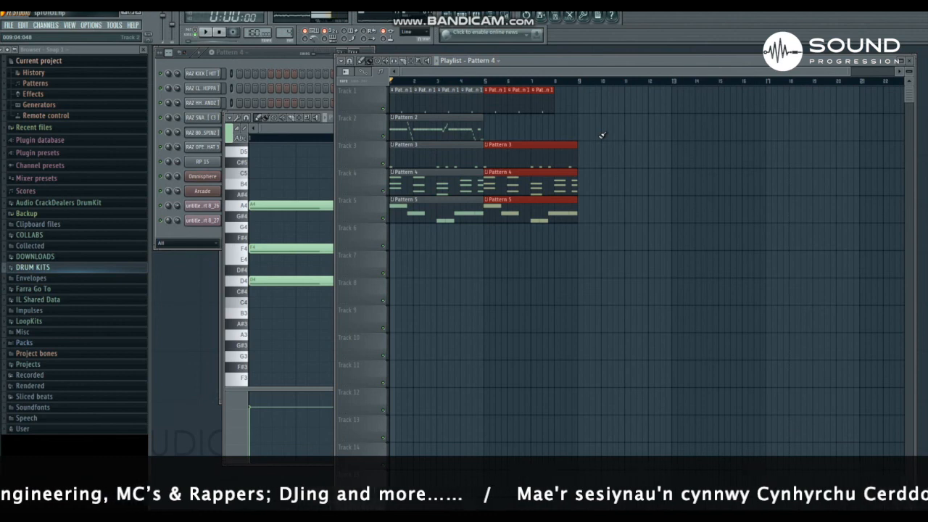